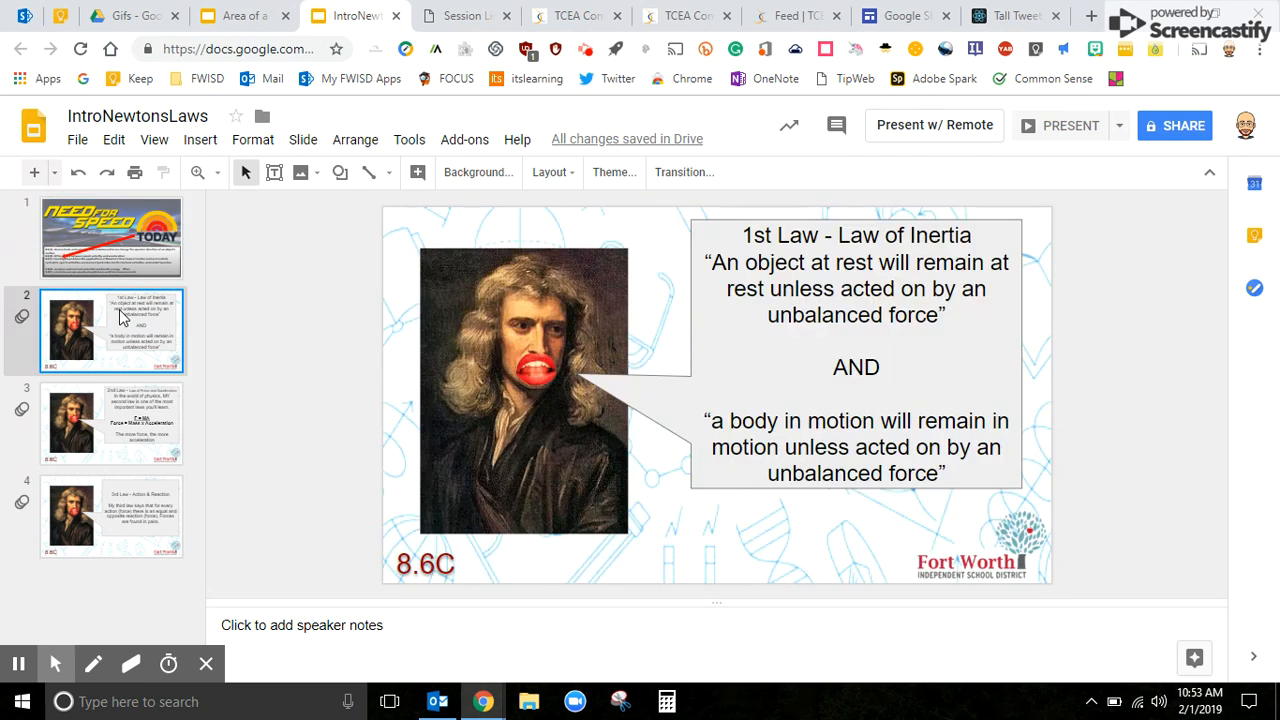
Review the four slides of the IntroNewtonsLaws presentation, comparing the opening slide with the three Newton's law slides.
left_click(121, 402)
left_click(135, 514)
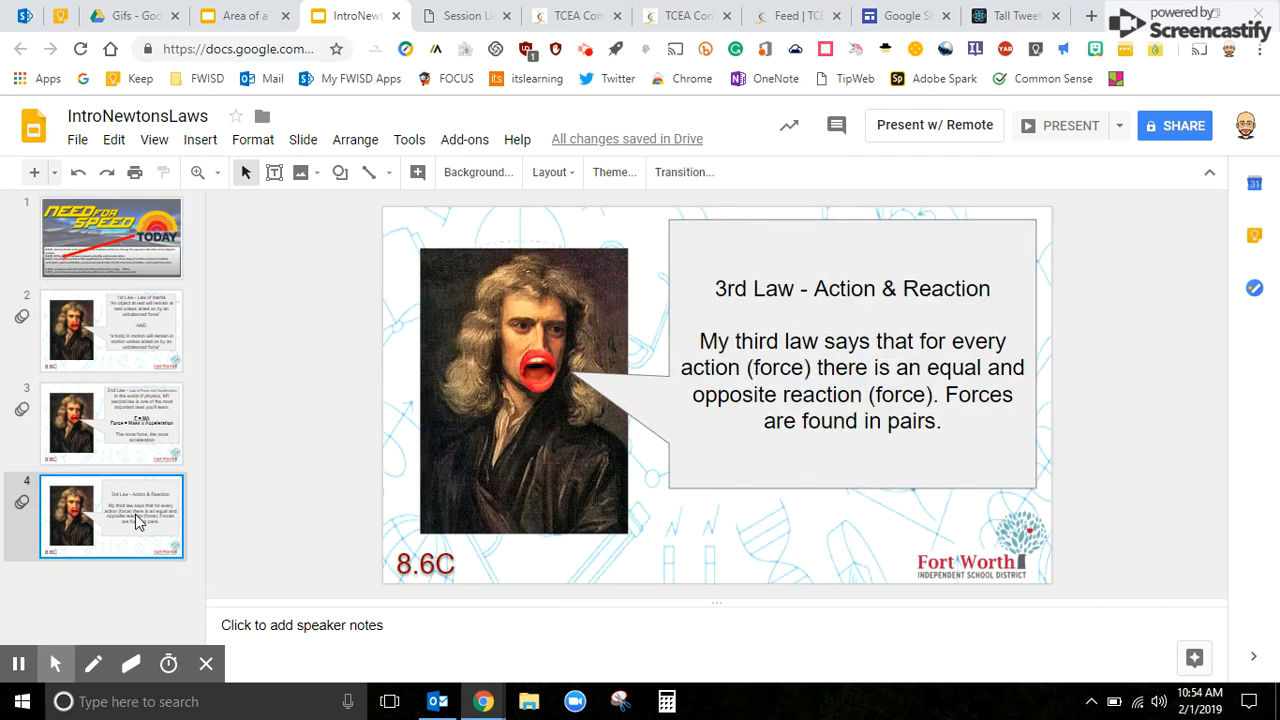
left_click(121, 440)
left_click(116, 345)
left_click(127, 252)
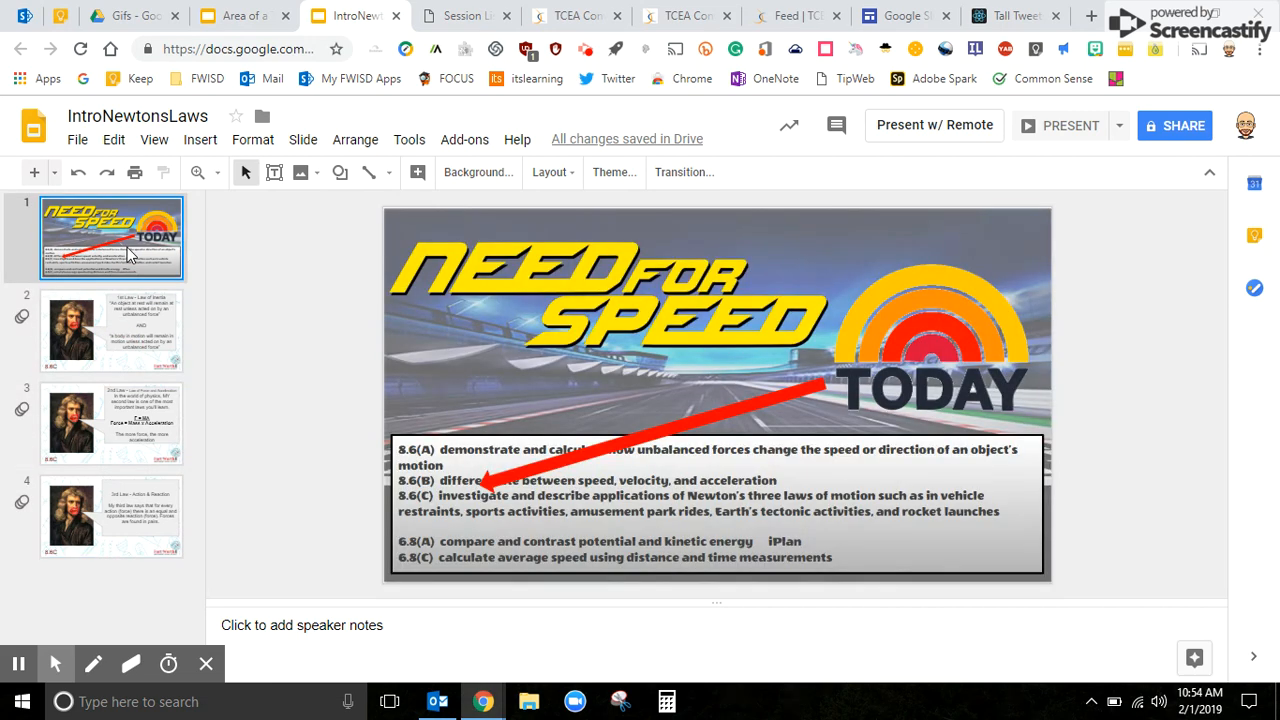
left_click(140, 328)
left_click(132, 401)
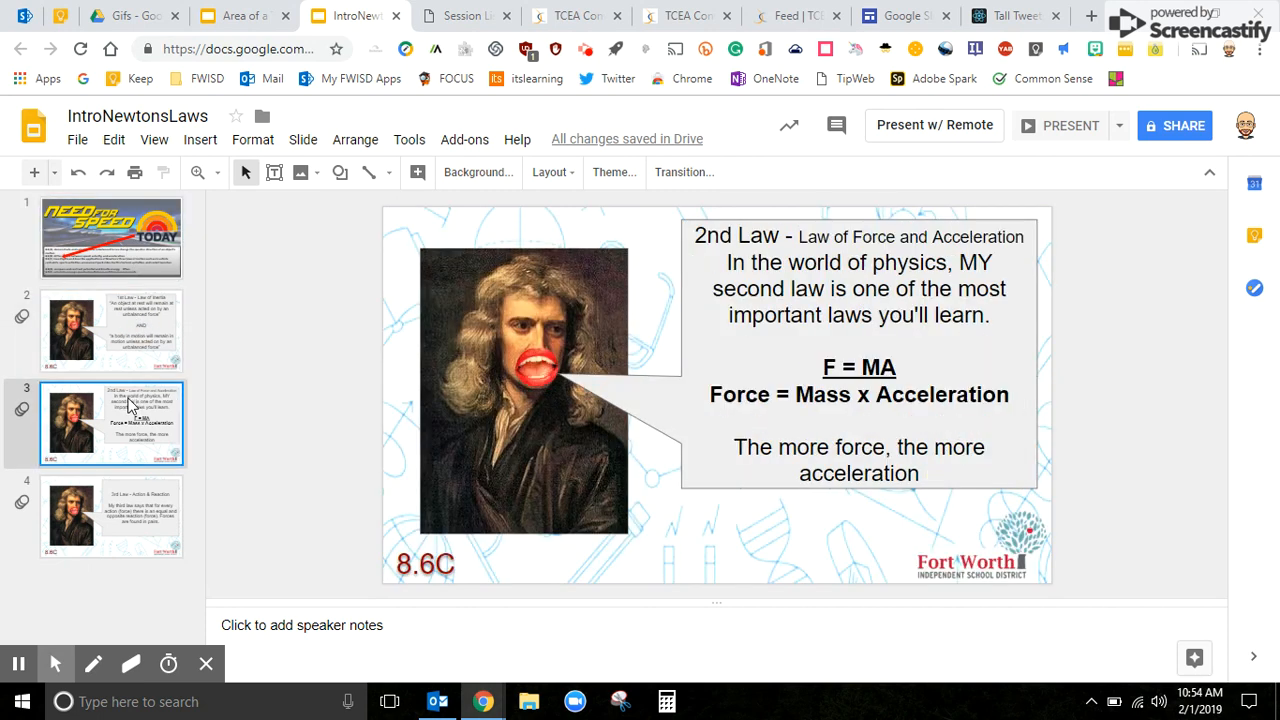
left_click(128, 512)
left_click(145, 250)
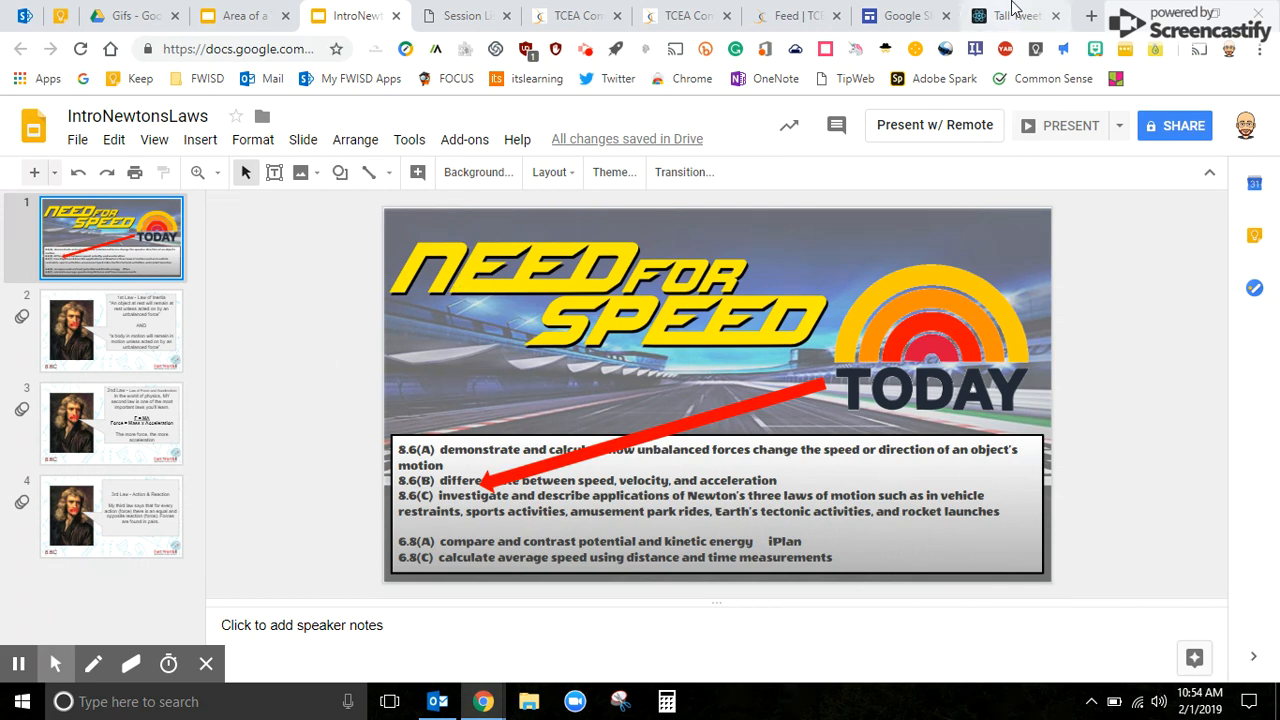
Switch to Tall Tweets and load talltweets.com afresh.
left_click(1012, 16)
left_click(280, 47)
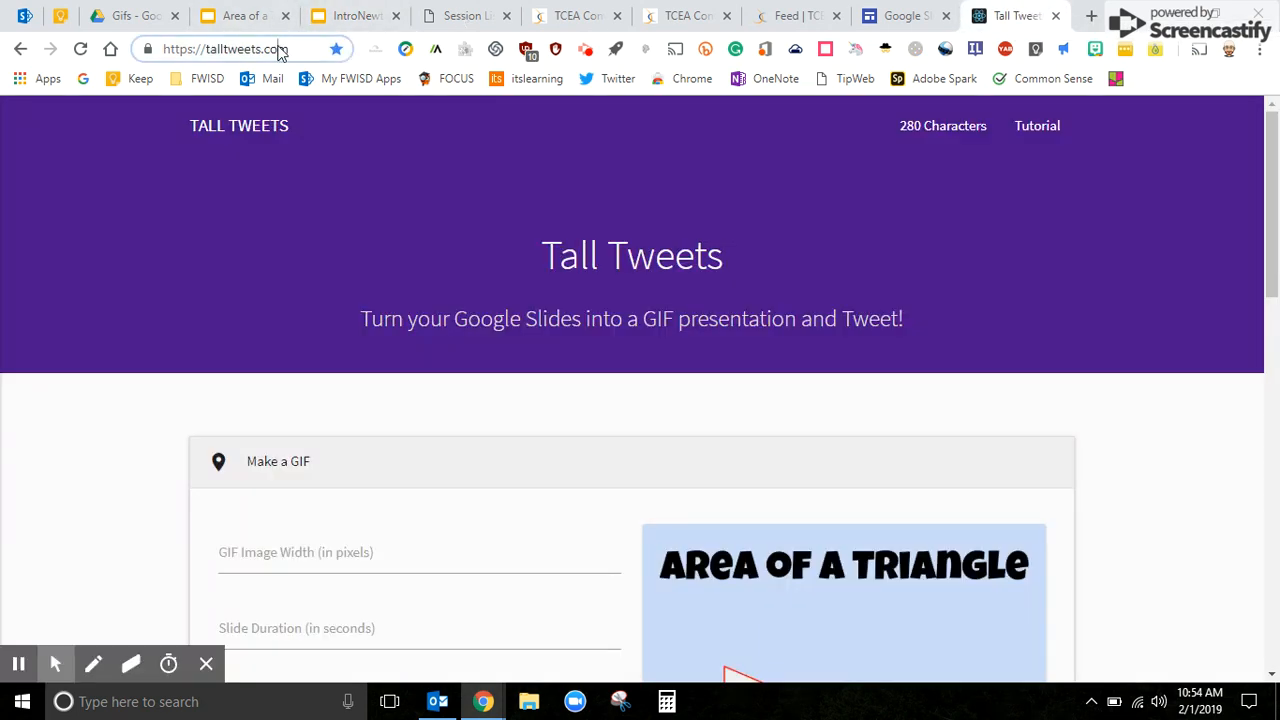
type("talltweets.co")
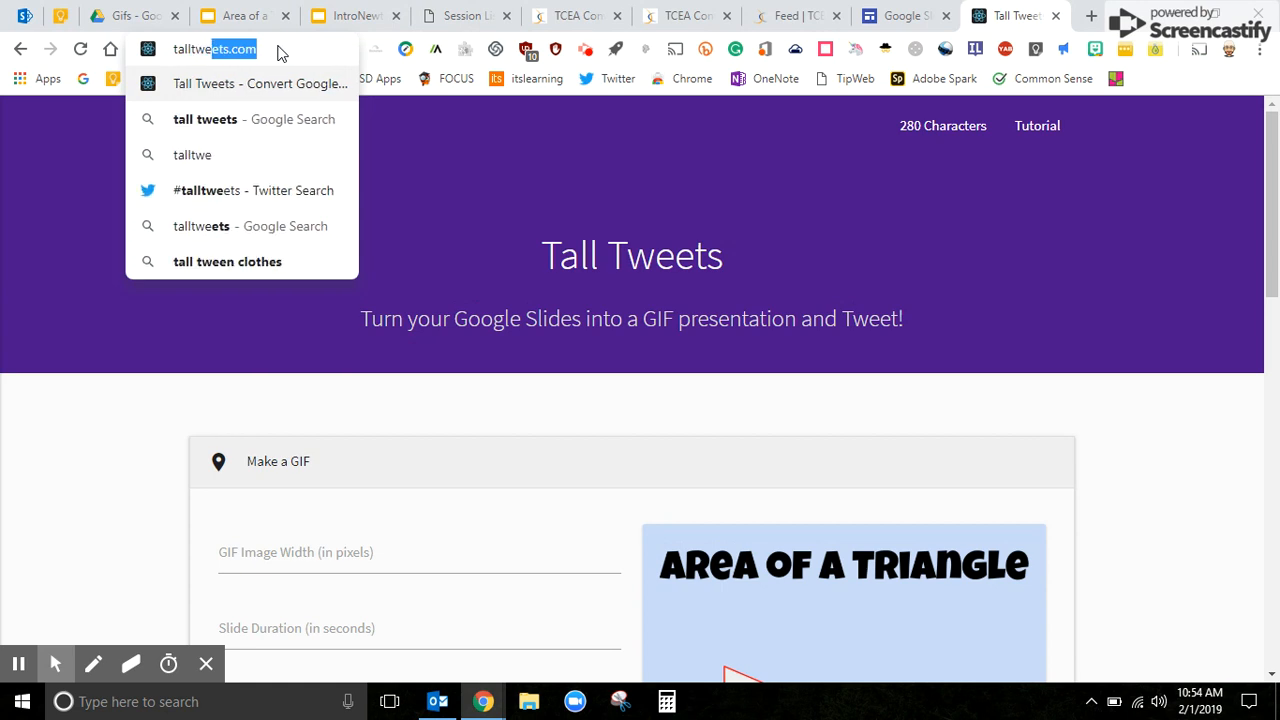
key("Return")
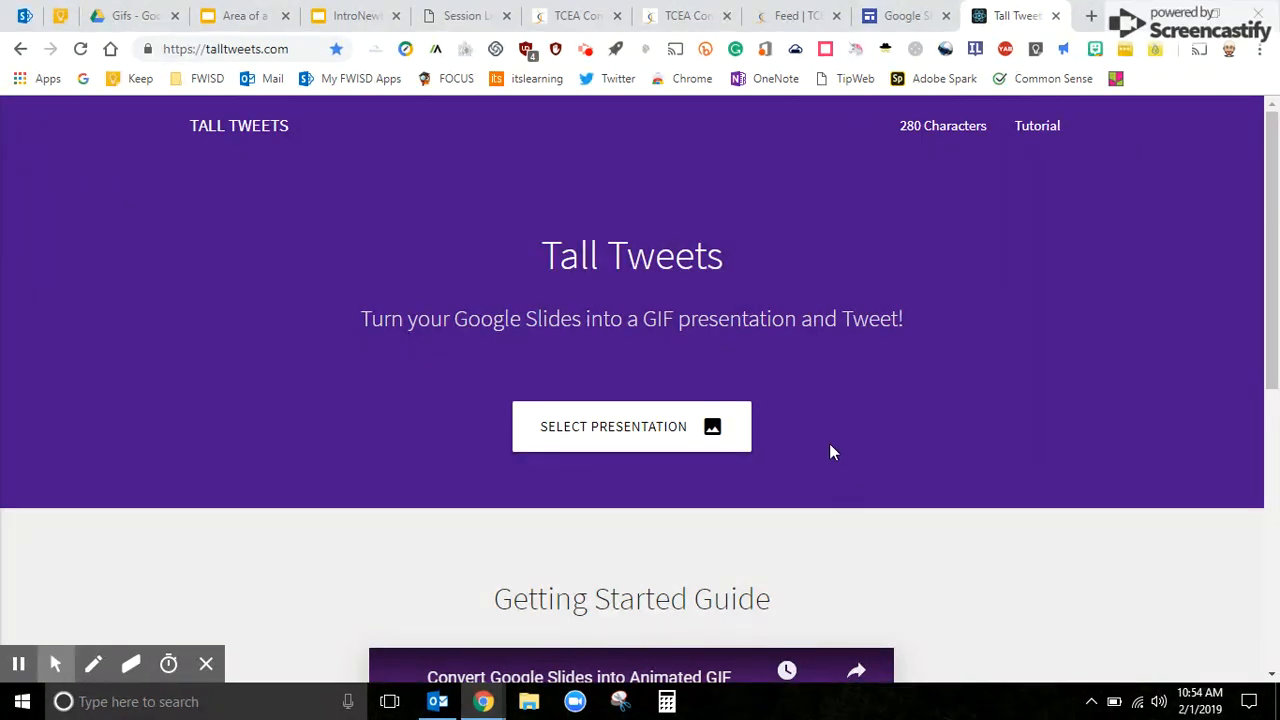
Select the first IntroNewtonsLaws presentation as the GIF source and open the GIF image width for entry.
left_click(608, 428)
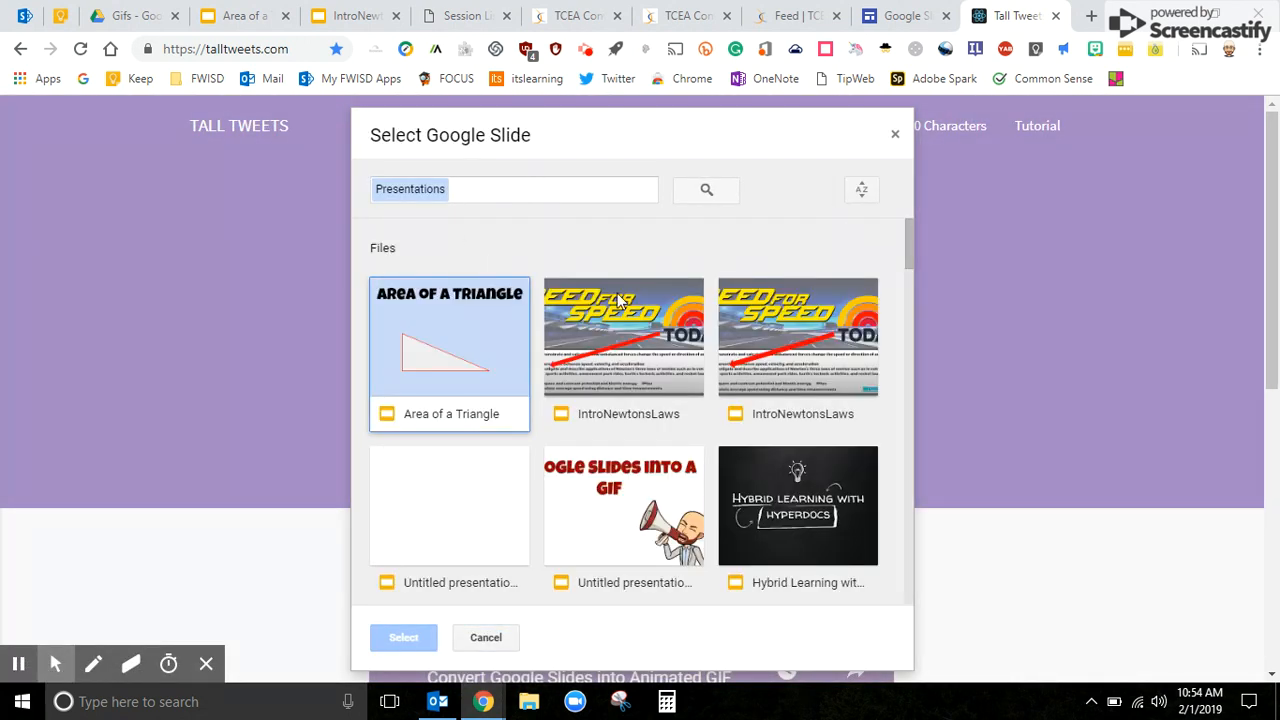
left_click(486, 186)
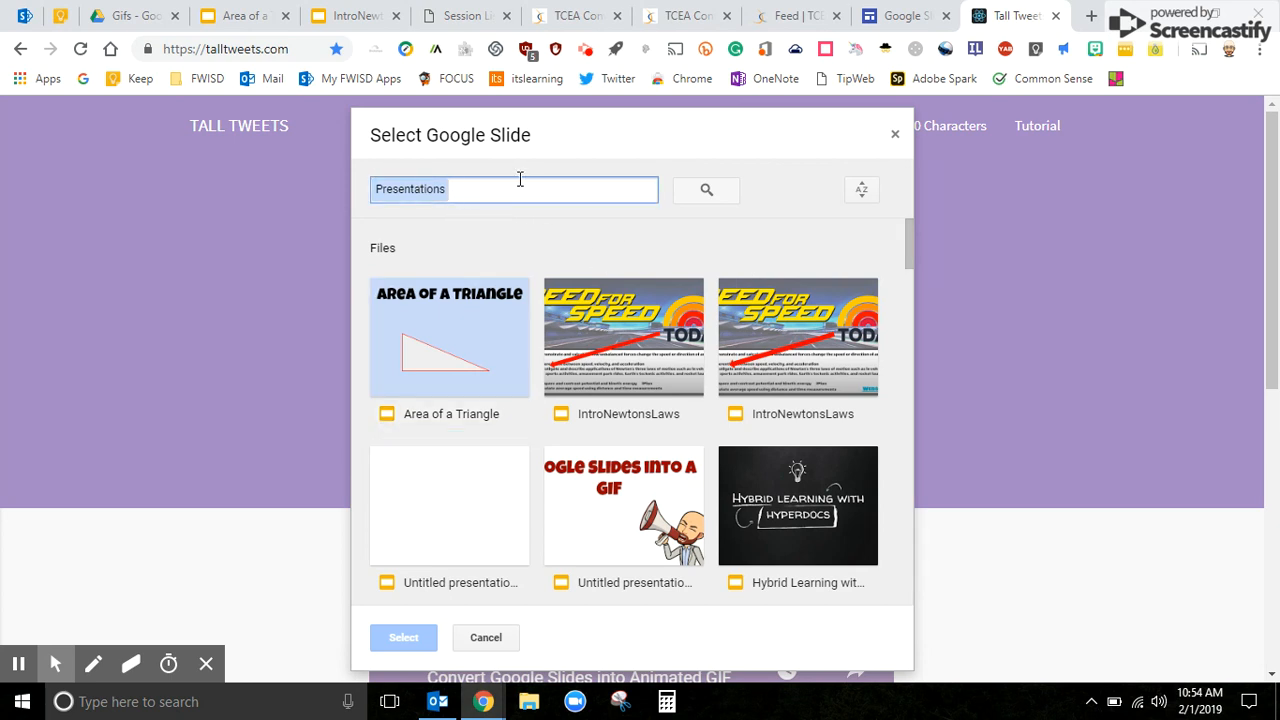
double_click(625, 340)
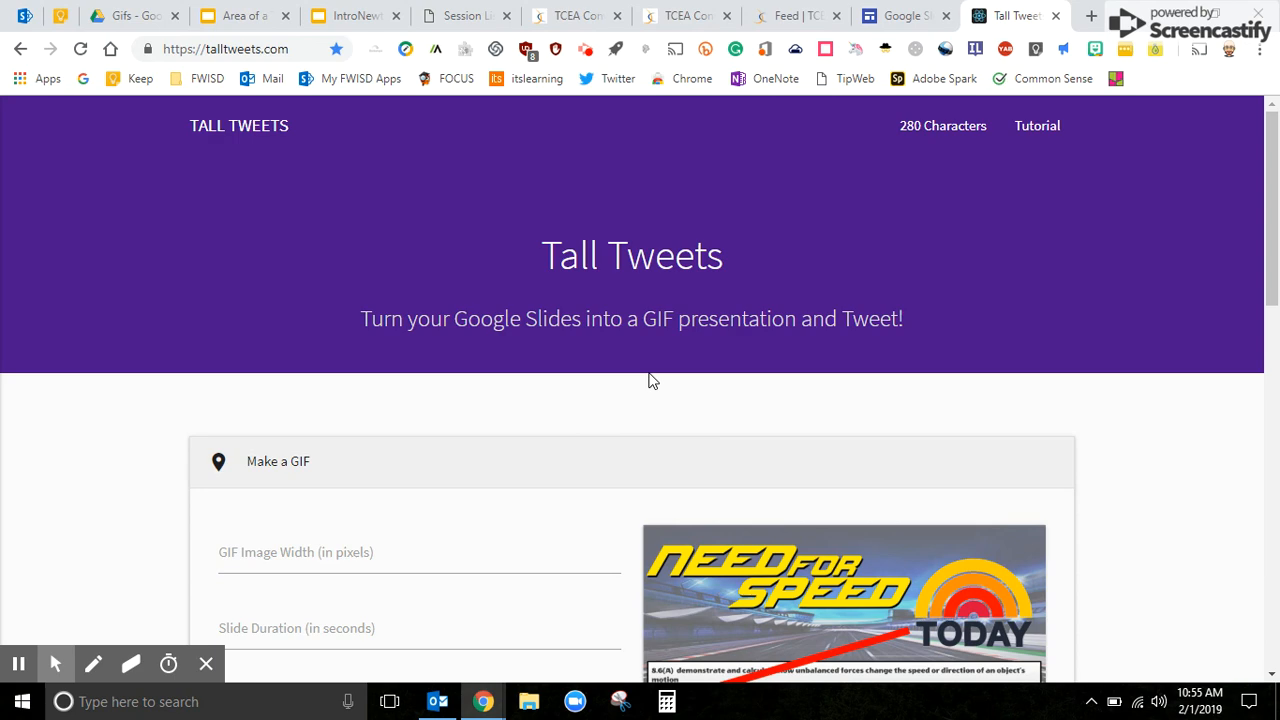
scroll(708, 434, "down", 2)
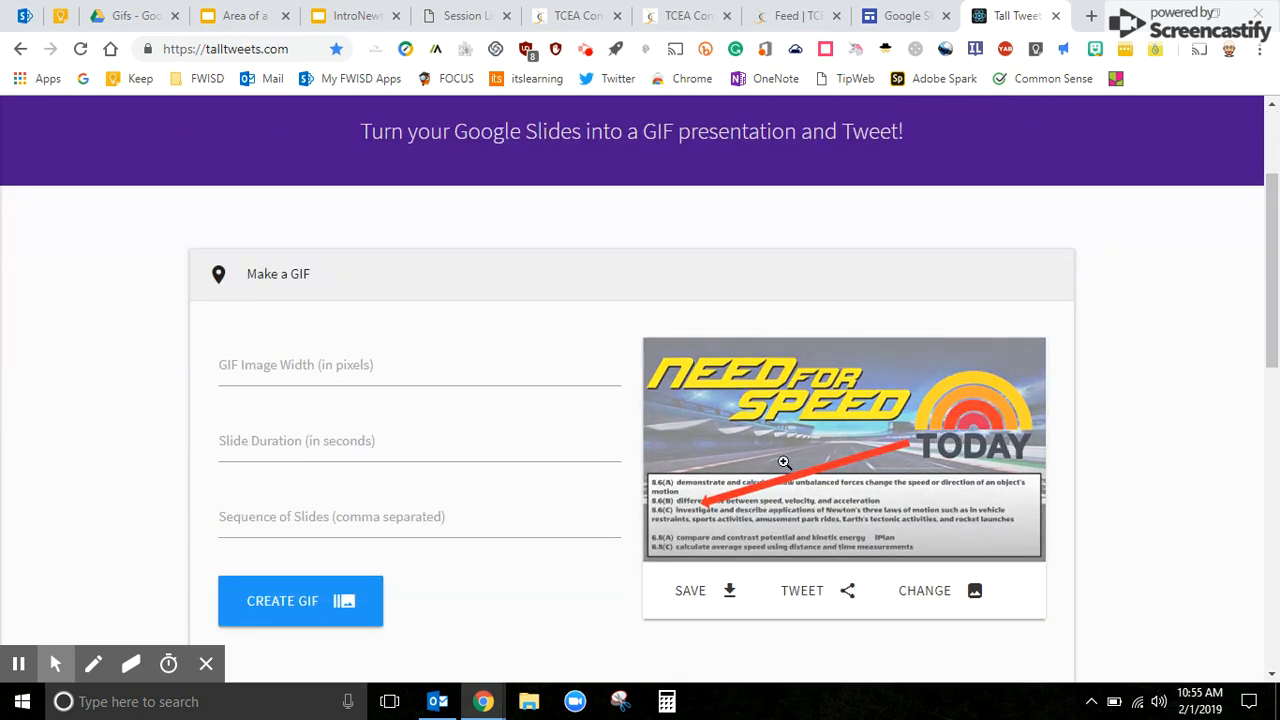
scroll(760, 380, "up", 2)
scroll(849, 429, "down", 2)
left_click(249, 367)
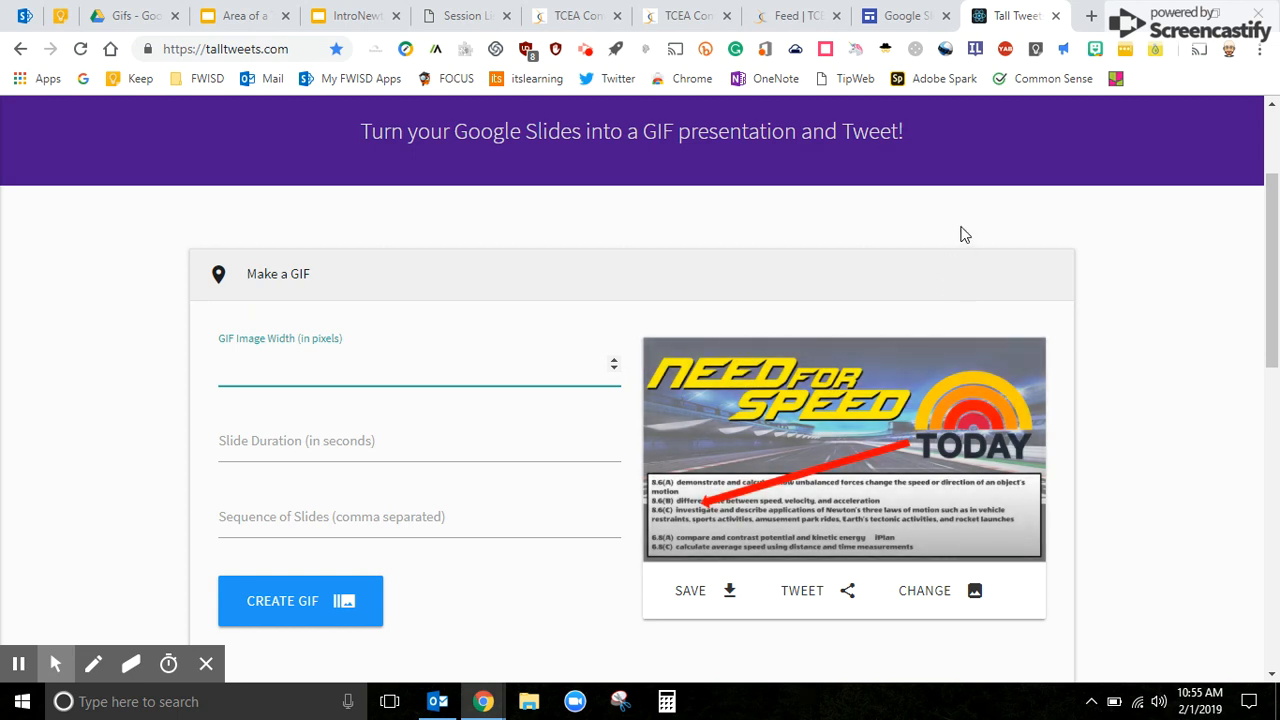
Switch to the "Google Slides into a GIF" site and examine the size of its header and example GIFs.
left_click(918, 14)
scroll(660, 446, "down", 4)
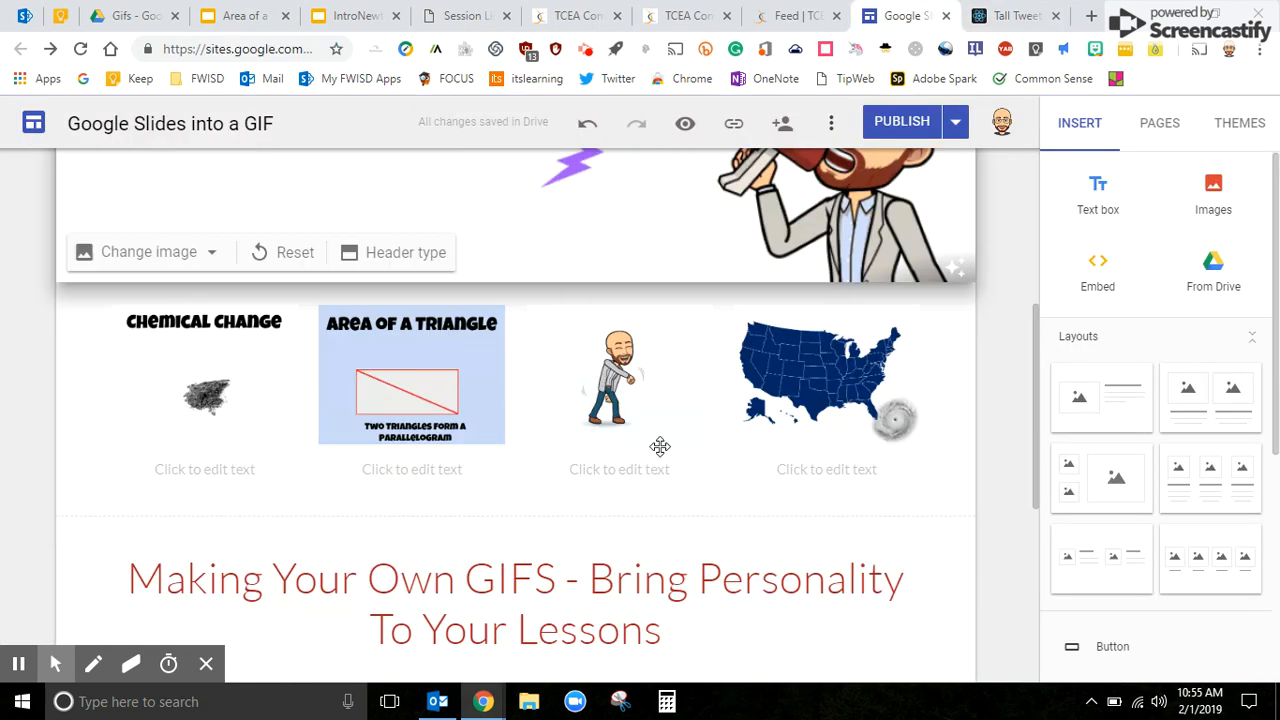
scroll(660, 446, "down", 3)
scroll(529, 315, "up", 2)
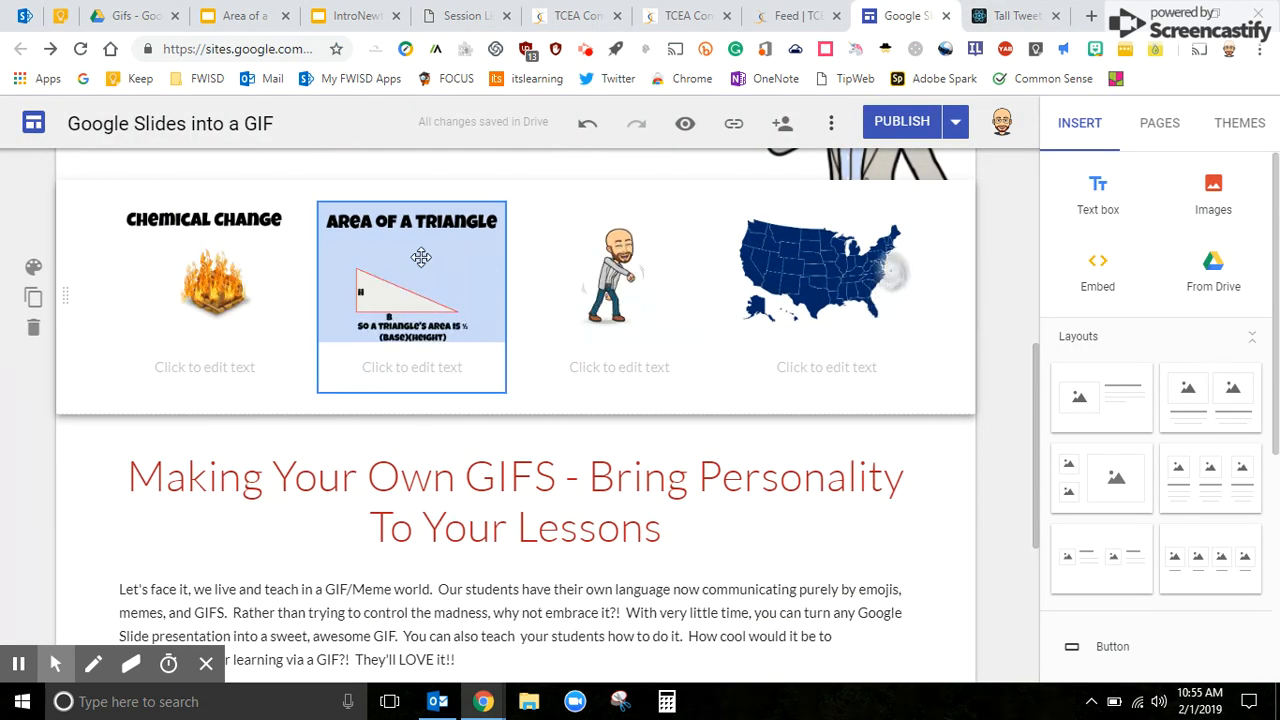
scroll(646, 300, "up", 4)
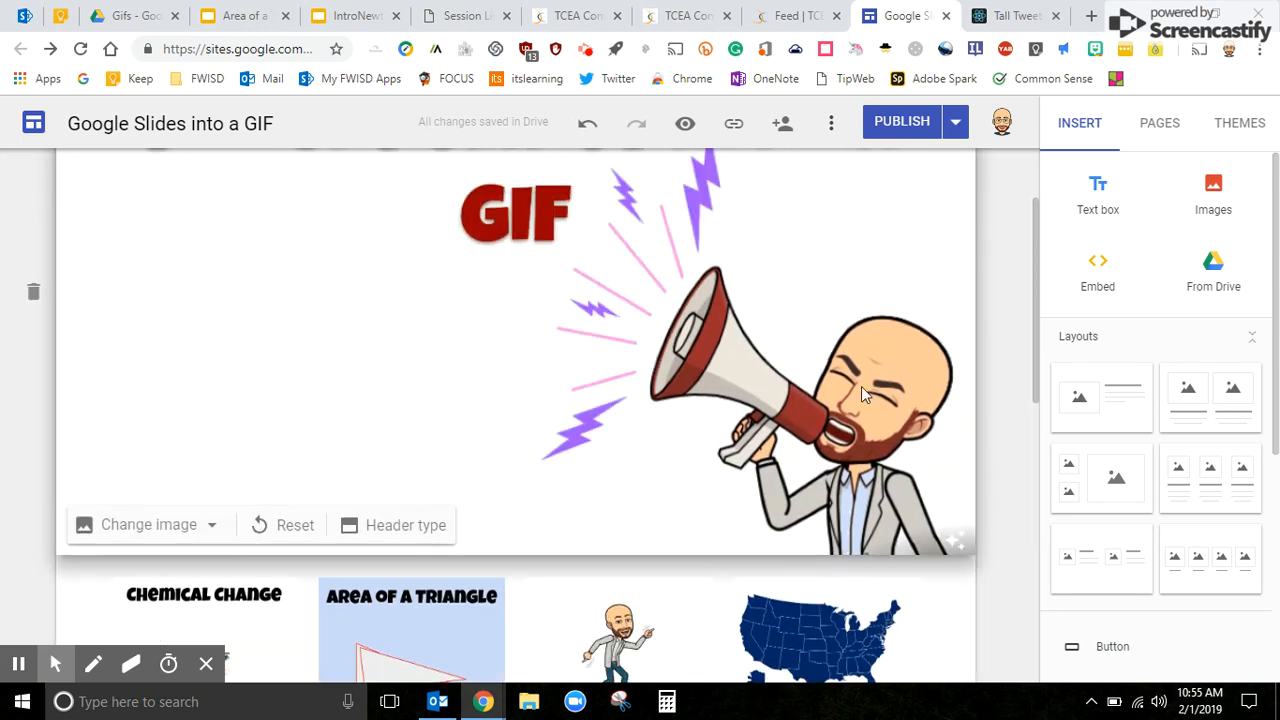
scroll(789, 393, "up", 2)
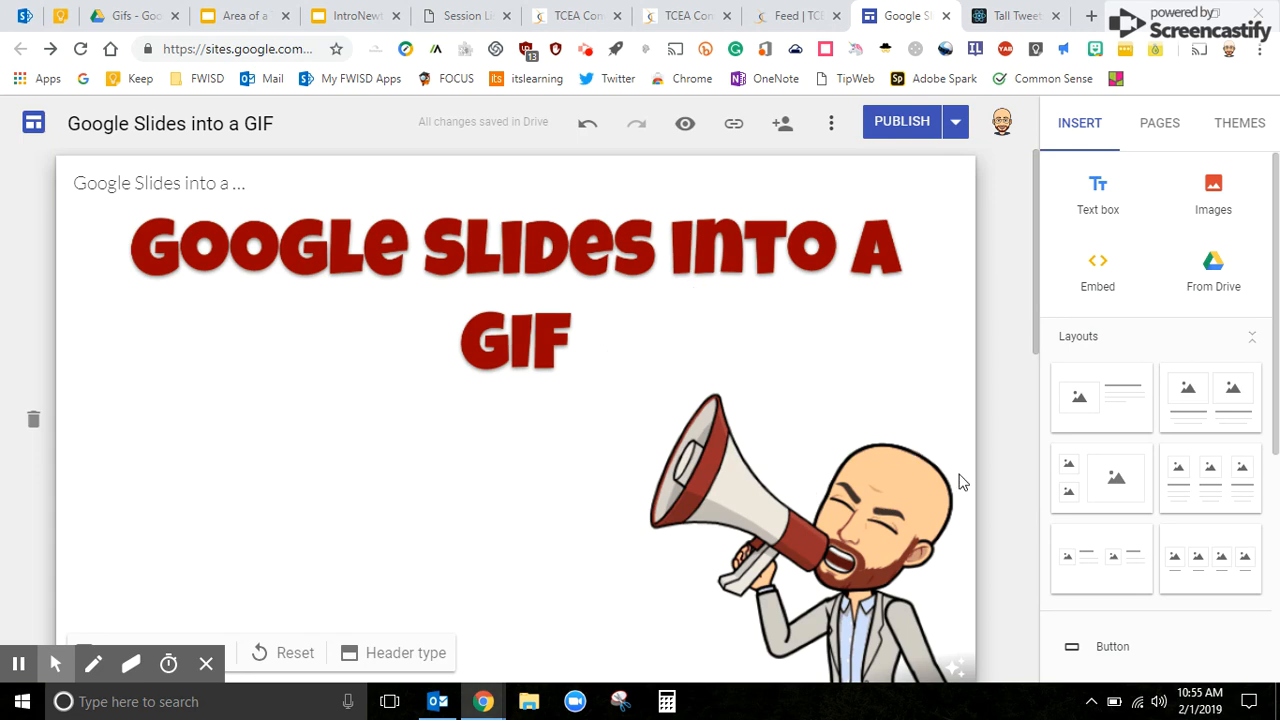
Return to Tall Tweets and set the GIF image width to 850 pixels and the slide duration to 5 seconds.
left_click(995, 10)
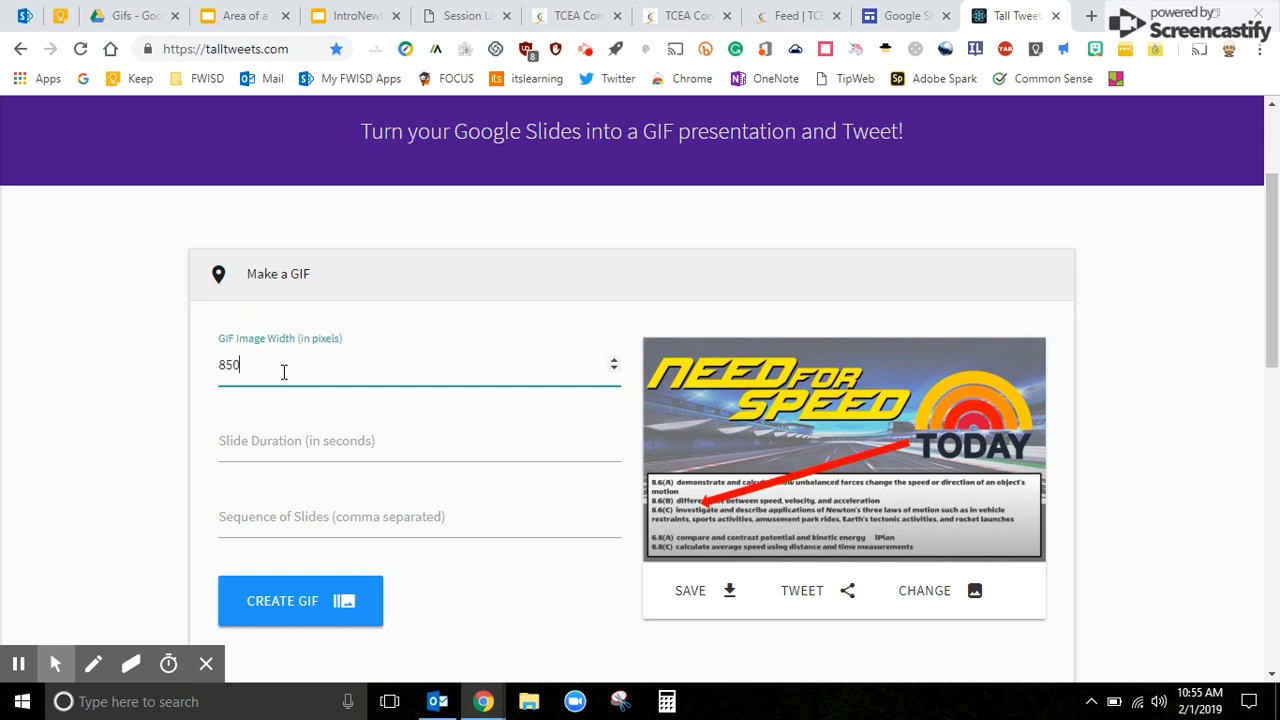
left_click(220, 440)
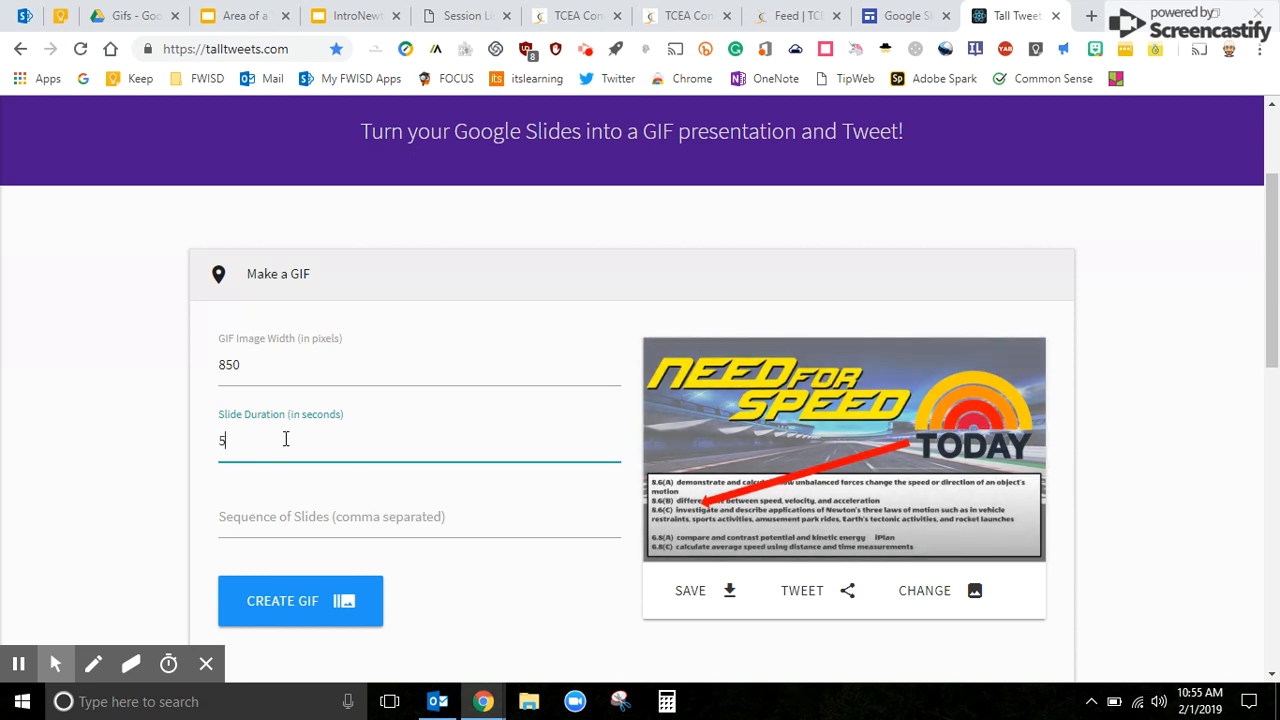
Check the slide pacing of the Area of a Triangle GIF on the Google site, and return to Tall Tweets.
left_click(900, 15)
scroll(743, 346, "down", 5)
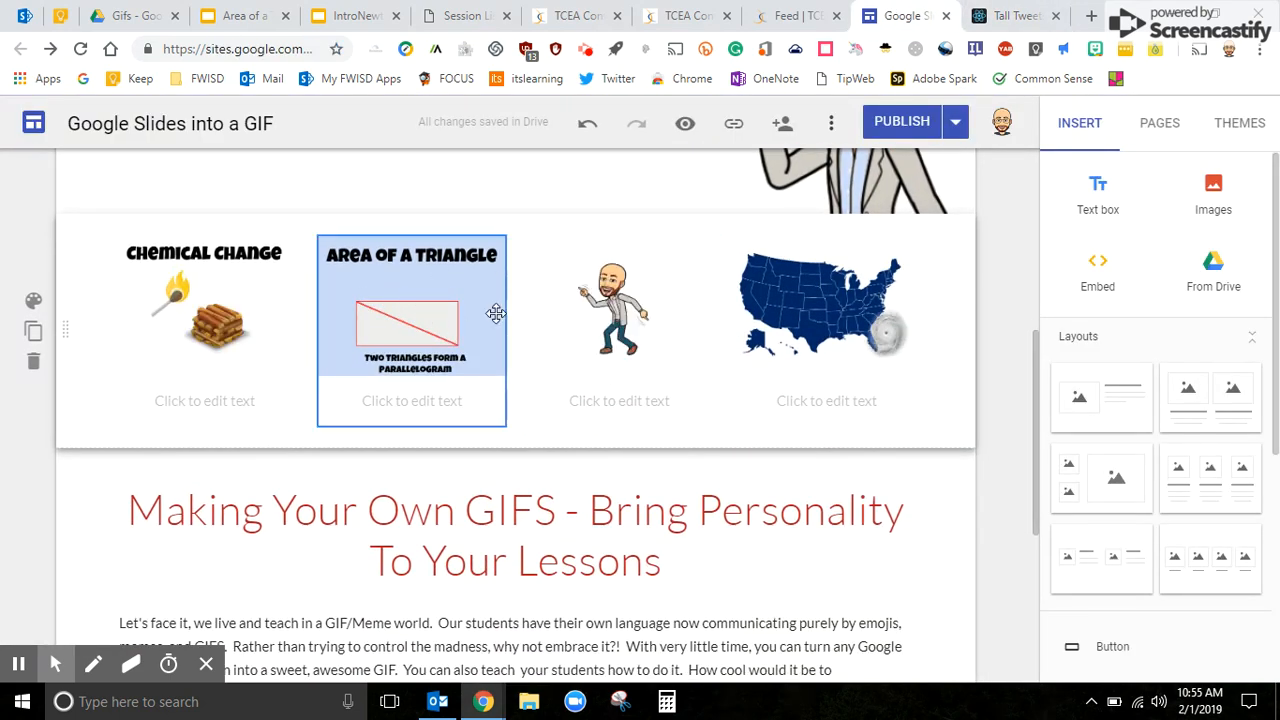
left_click(1010, 15)
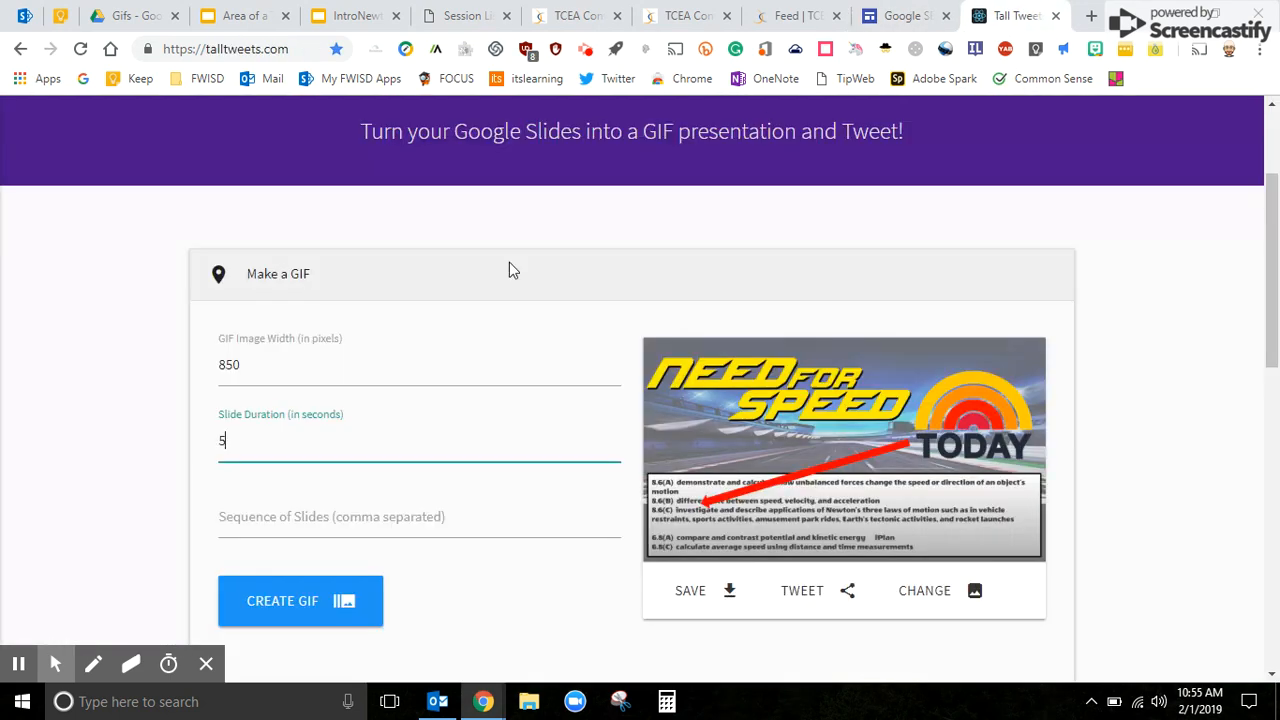
Try a decimal slide duration, and set it back to 5 seconds.
key("BackSpace")
type(".")
key("BackSpace")
key("BackSpace")
type("5")
Enter 1,2,3-5,9 as an example sequence of slides, and clear it again.
left_click(270, 516)
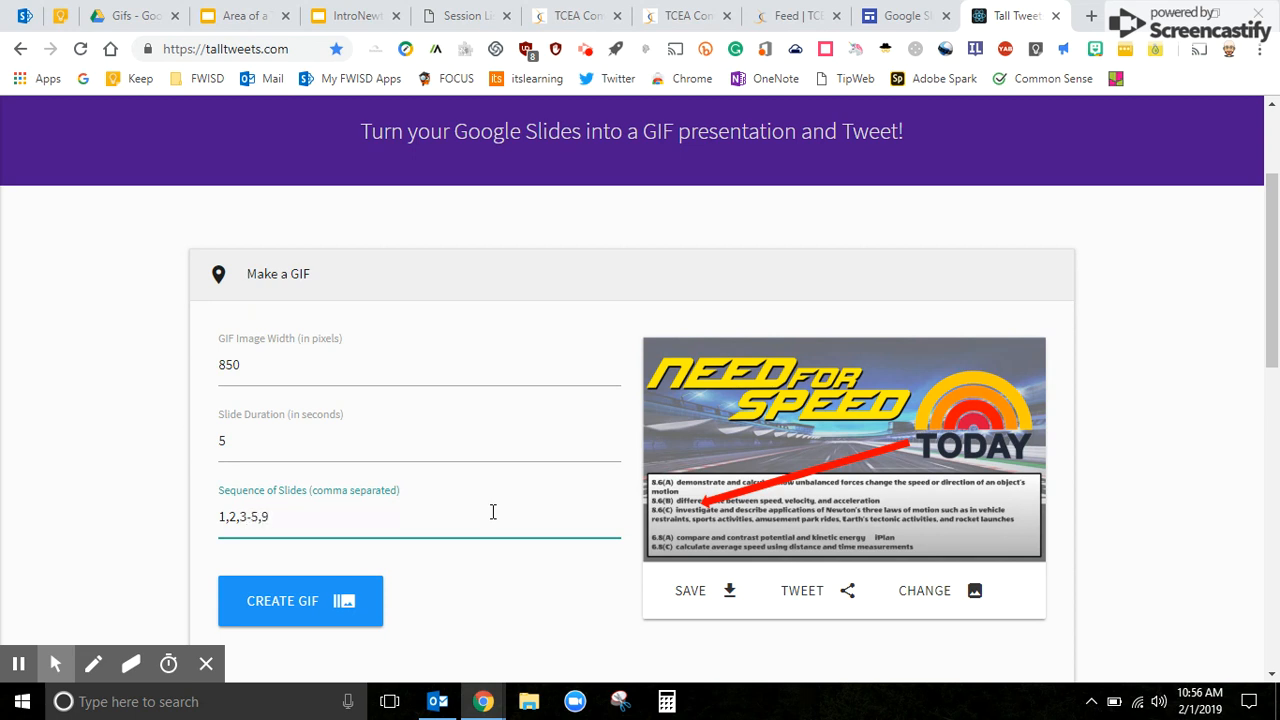
triple_click(248, 516)
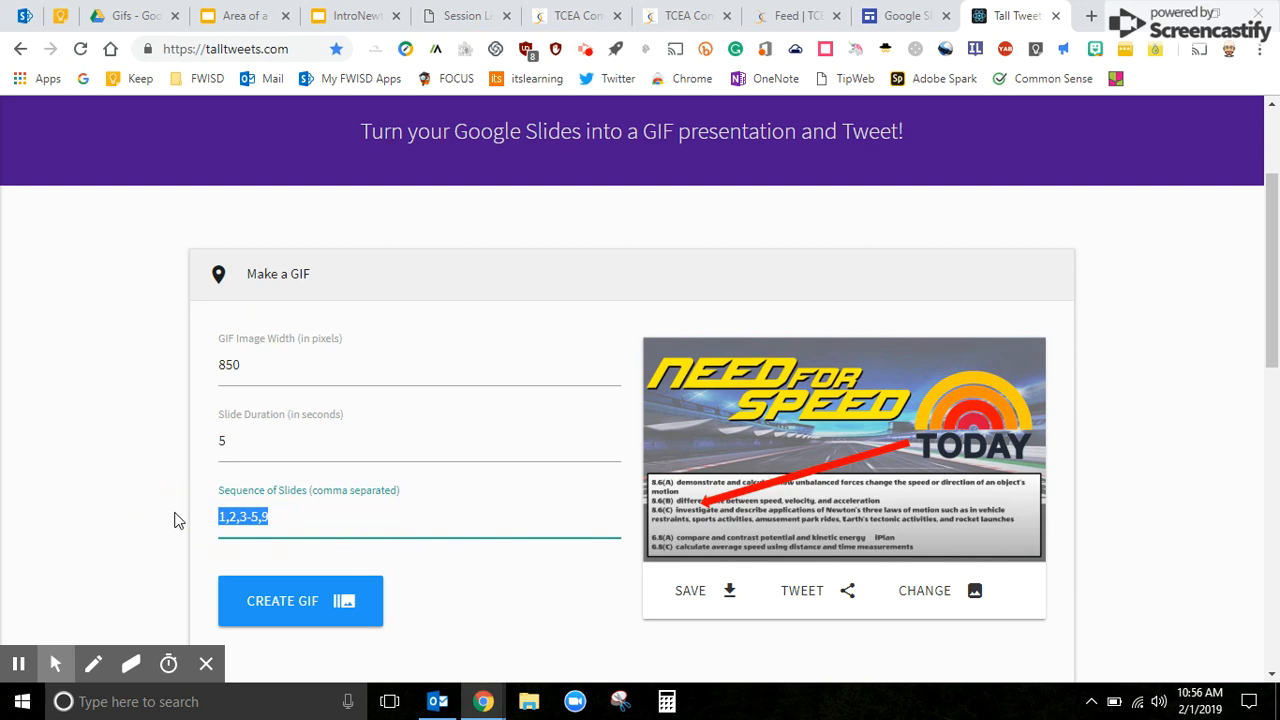
key("BackSpace")
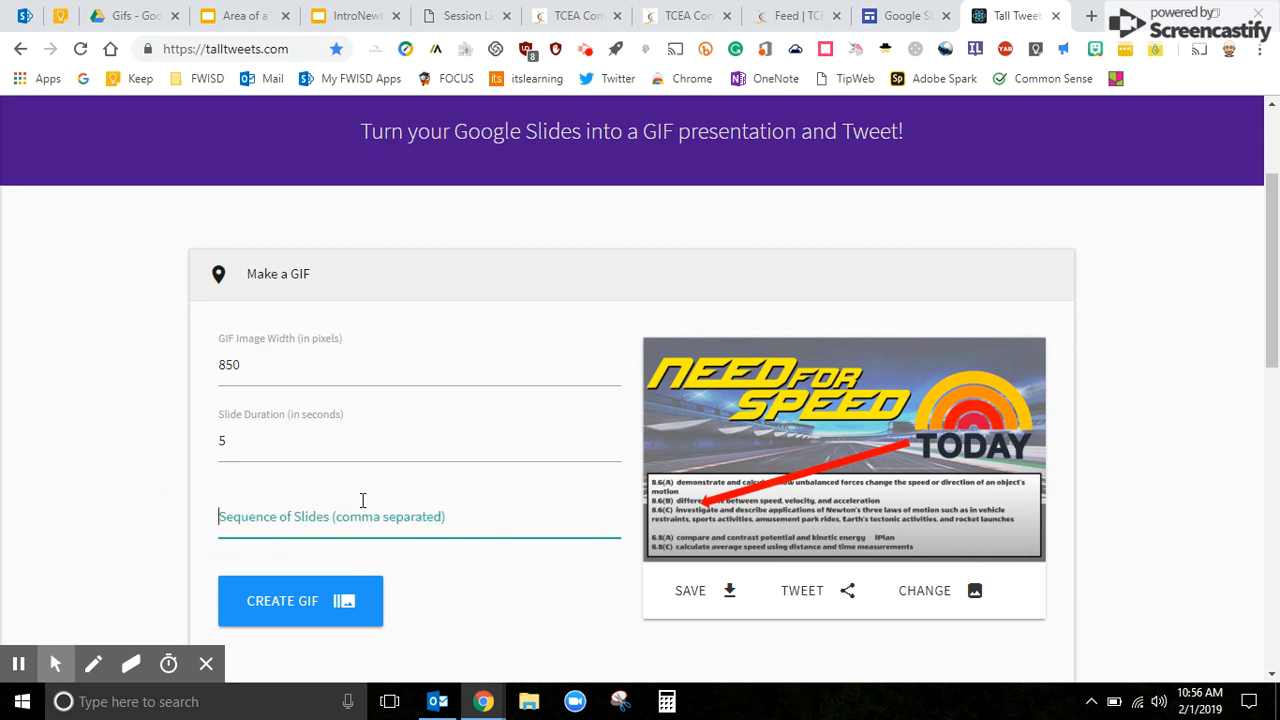
Create the GIF without a custom slide sequence and preview its animation.
scroll(363, 500, "down", 2)
left_click(312, 425)
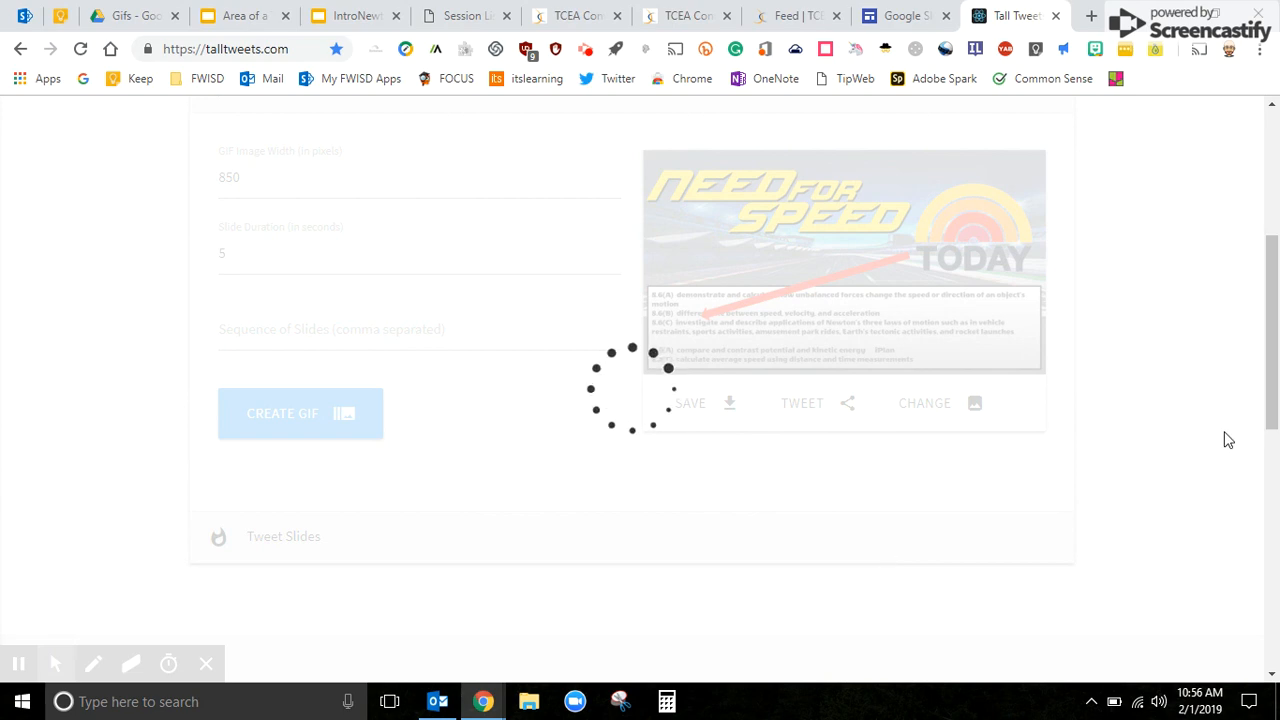
scroll(1101, 446, "up", 2)
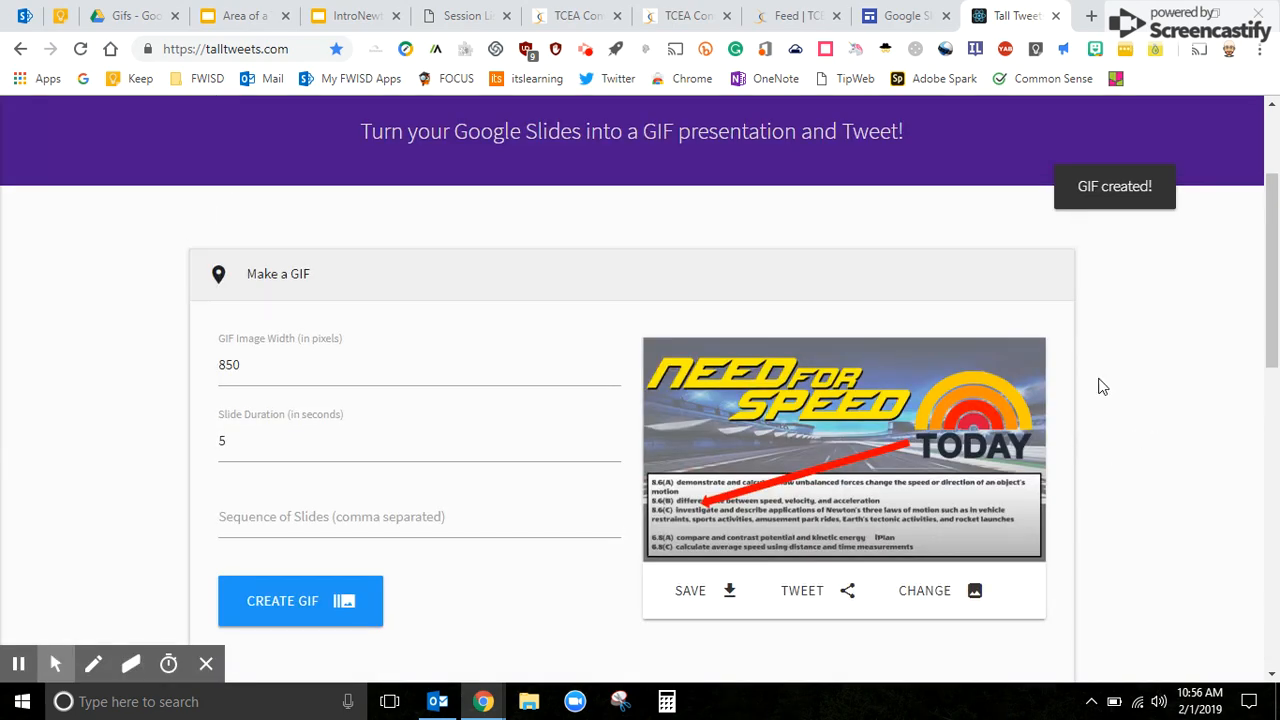
scroll(1085, 303, "down", 1)
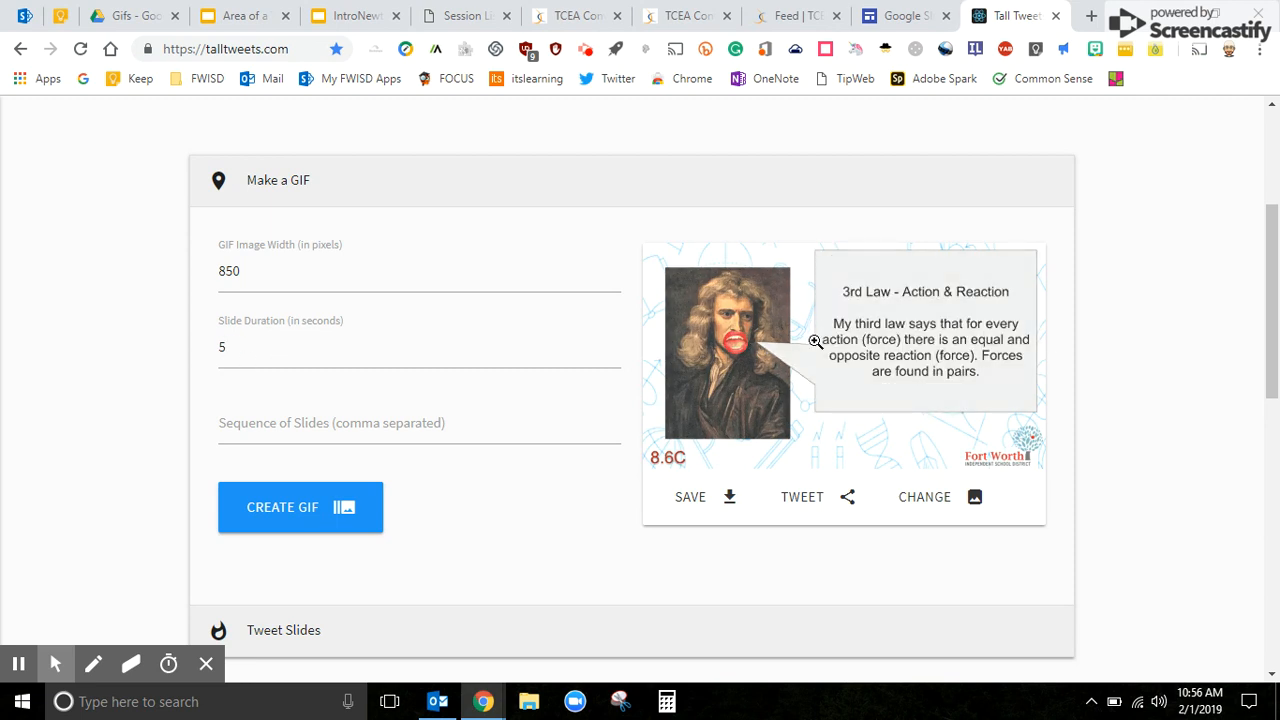
Save the GIF to the computer and show download.gif in its folder.
left_click(731, 497)
scroll(628, 373, "down", 1)
scroll(627, 375, "down", 2)
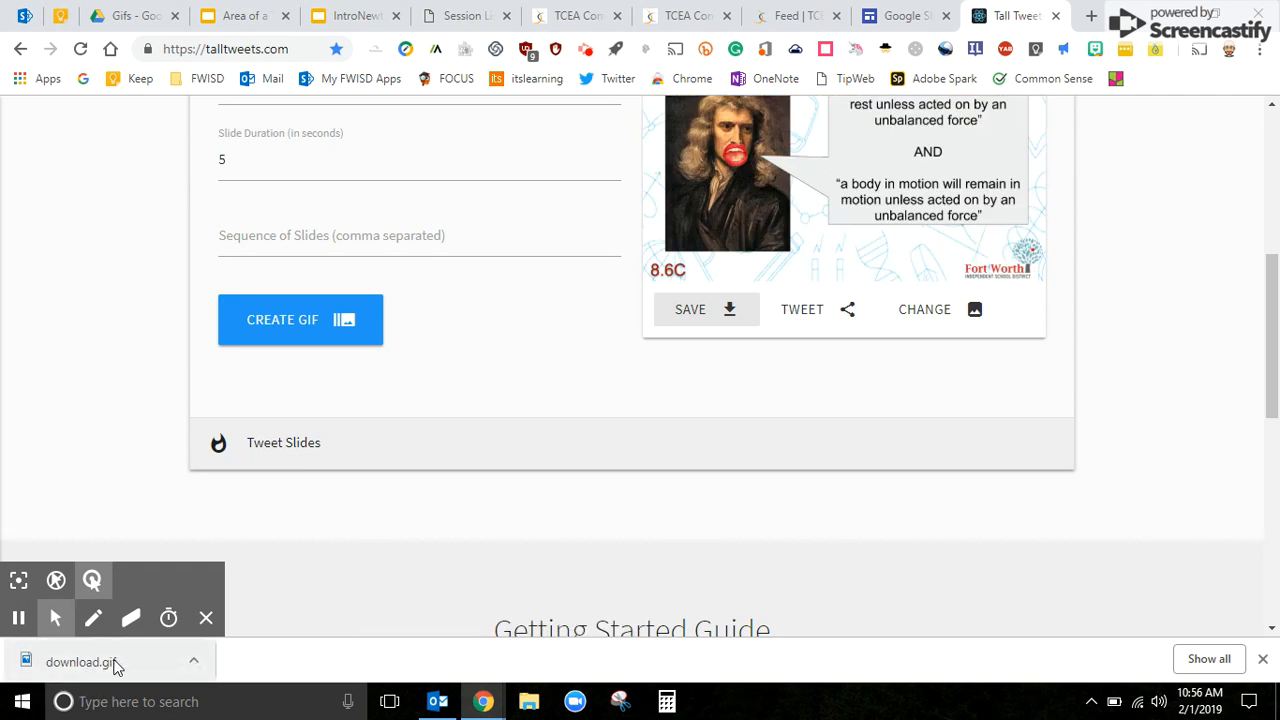
right_click(115, 666)
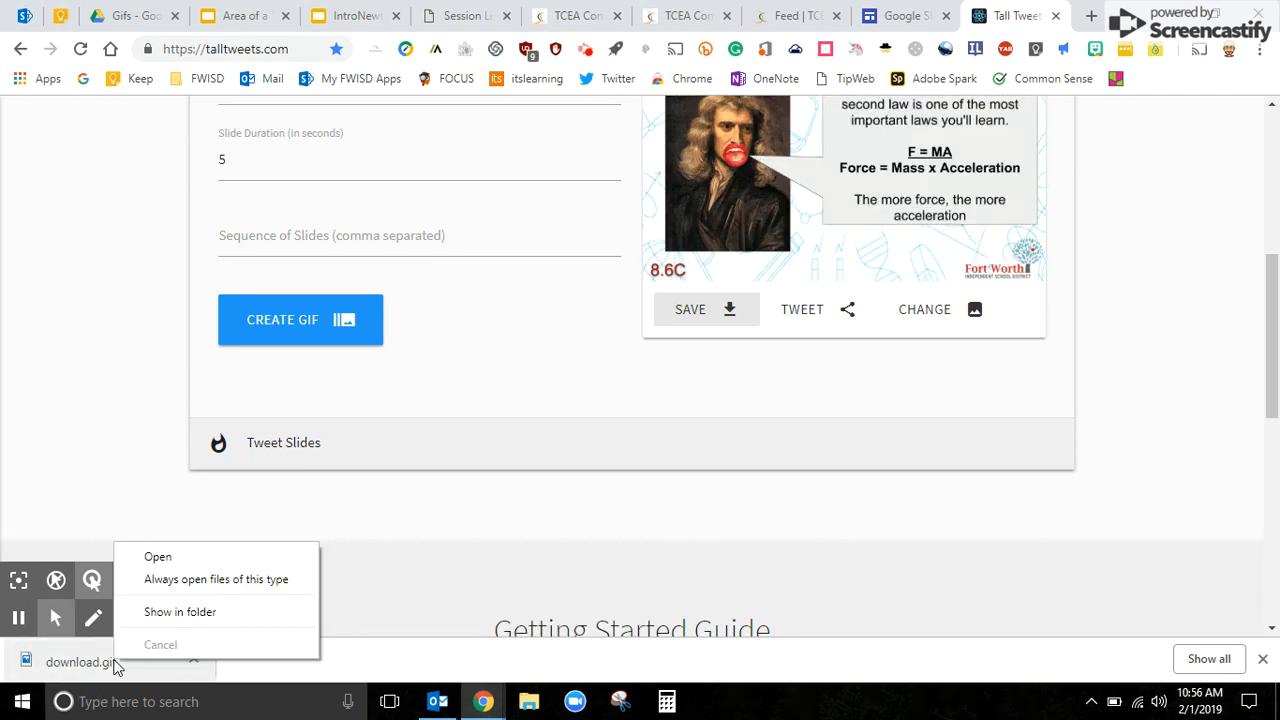
left_click(180, 612)
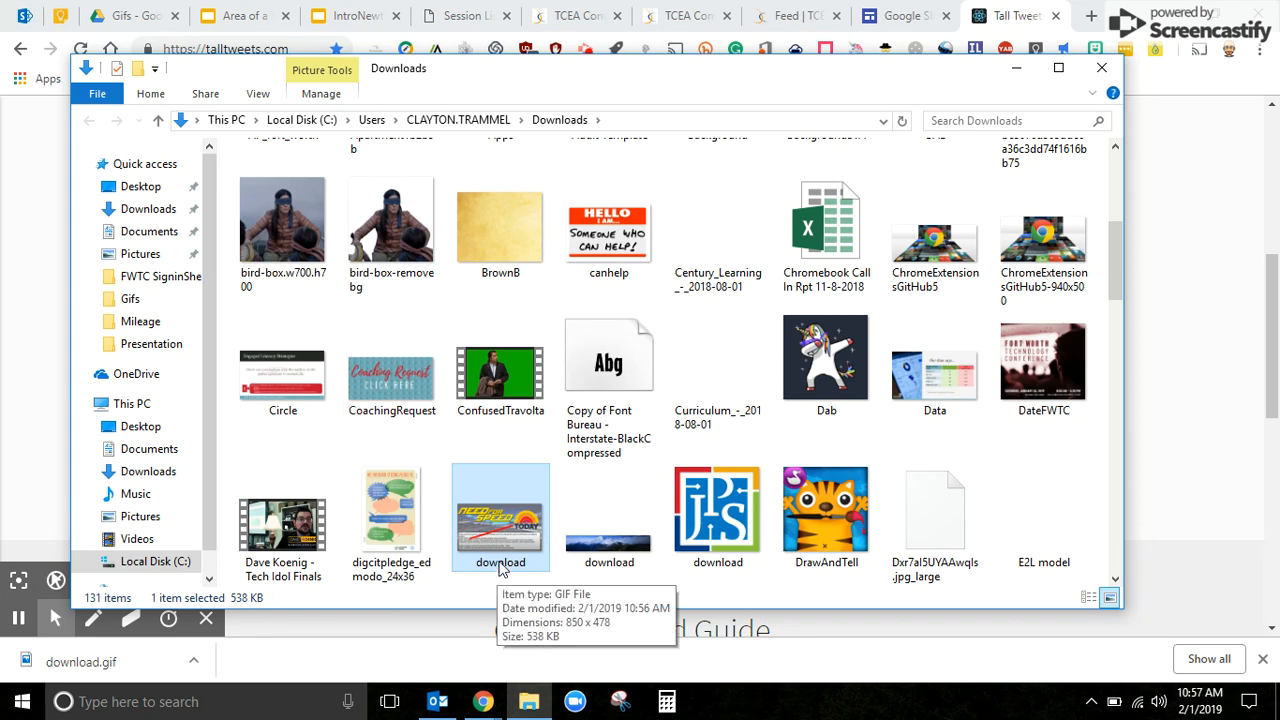
Rename the downloaded Need for Speed GIF file as NewtonsGif.
right_click(500, 577)
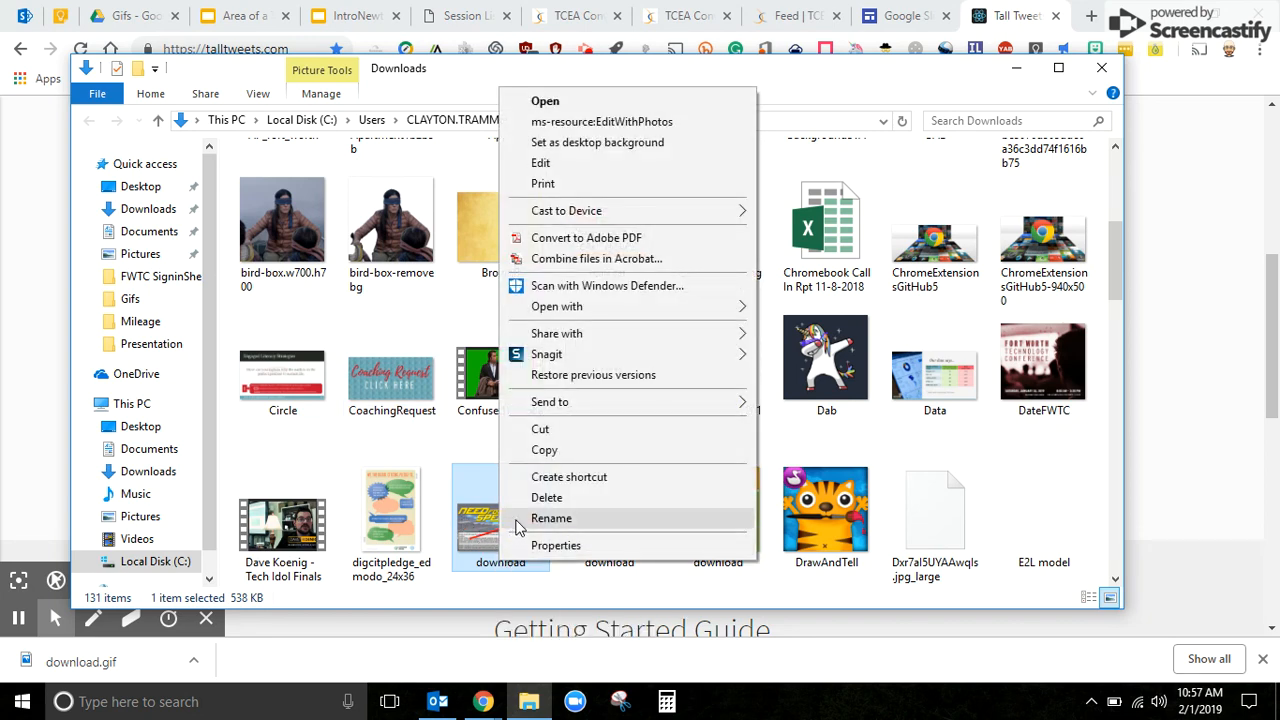
left_click(551, 518)
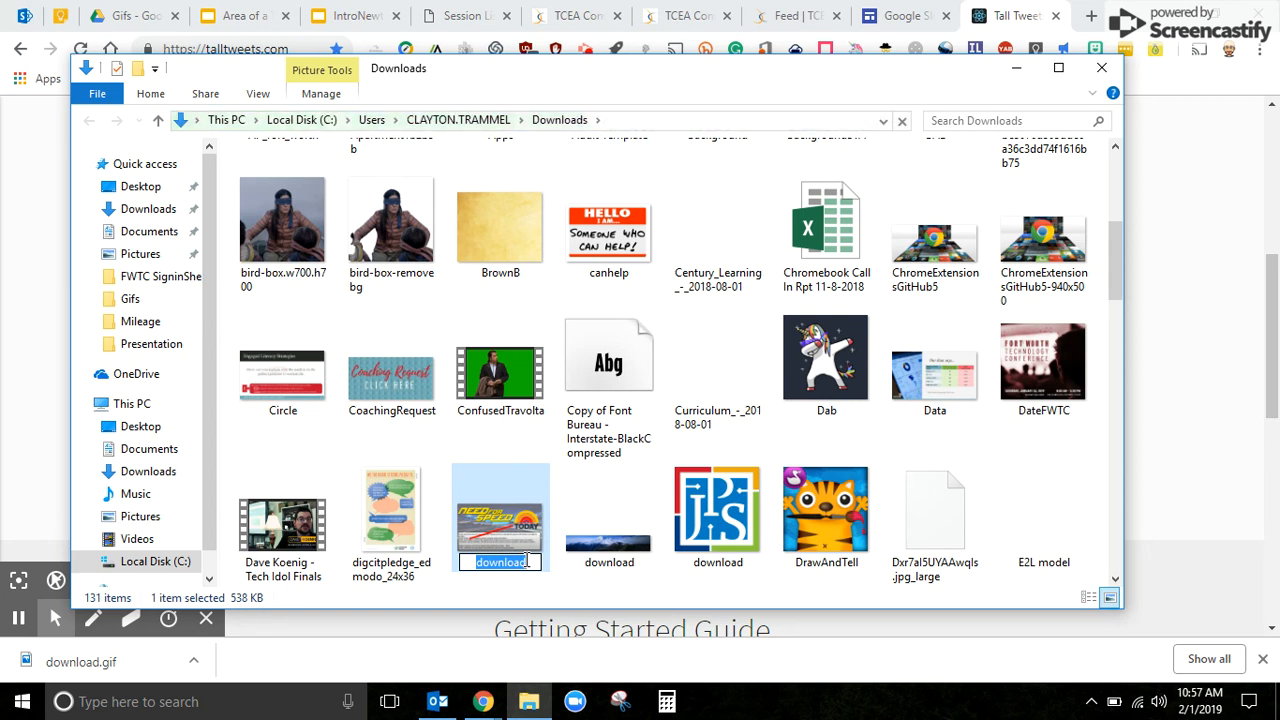
type("Ne")
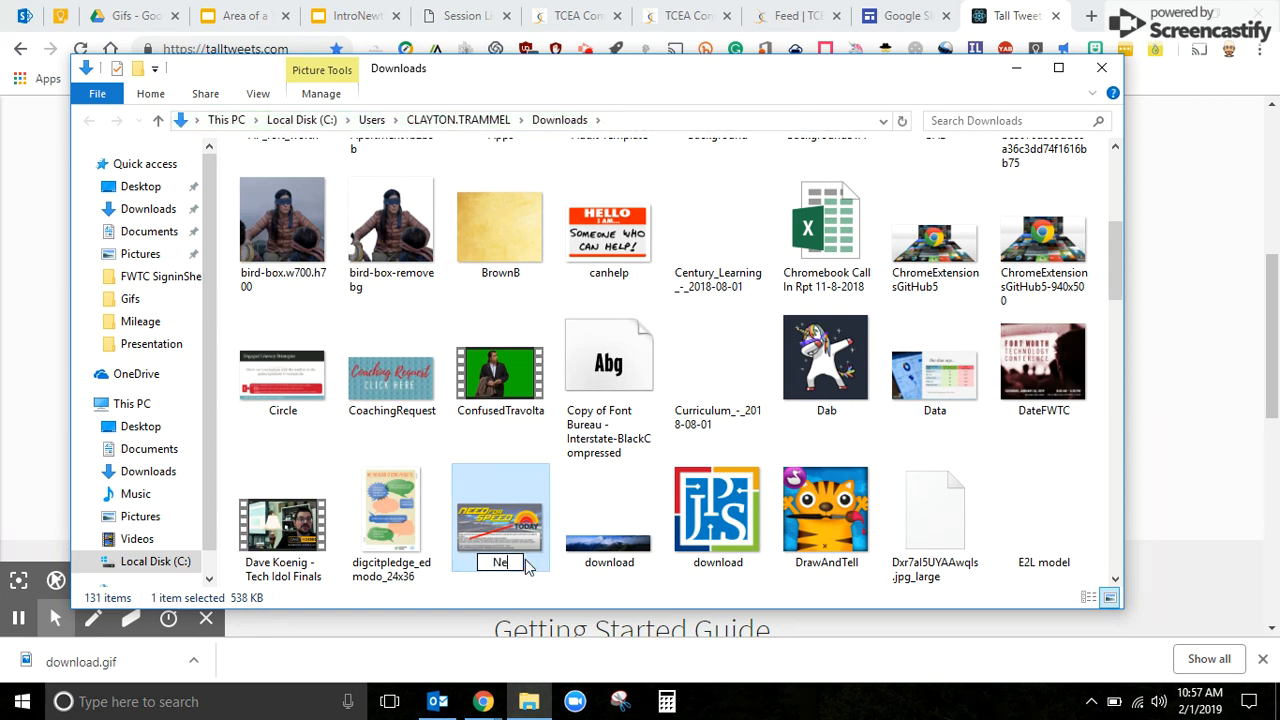
type("wtonsGif")
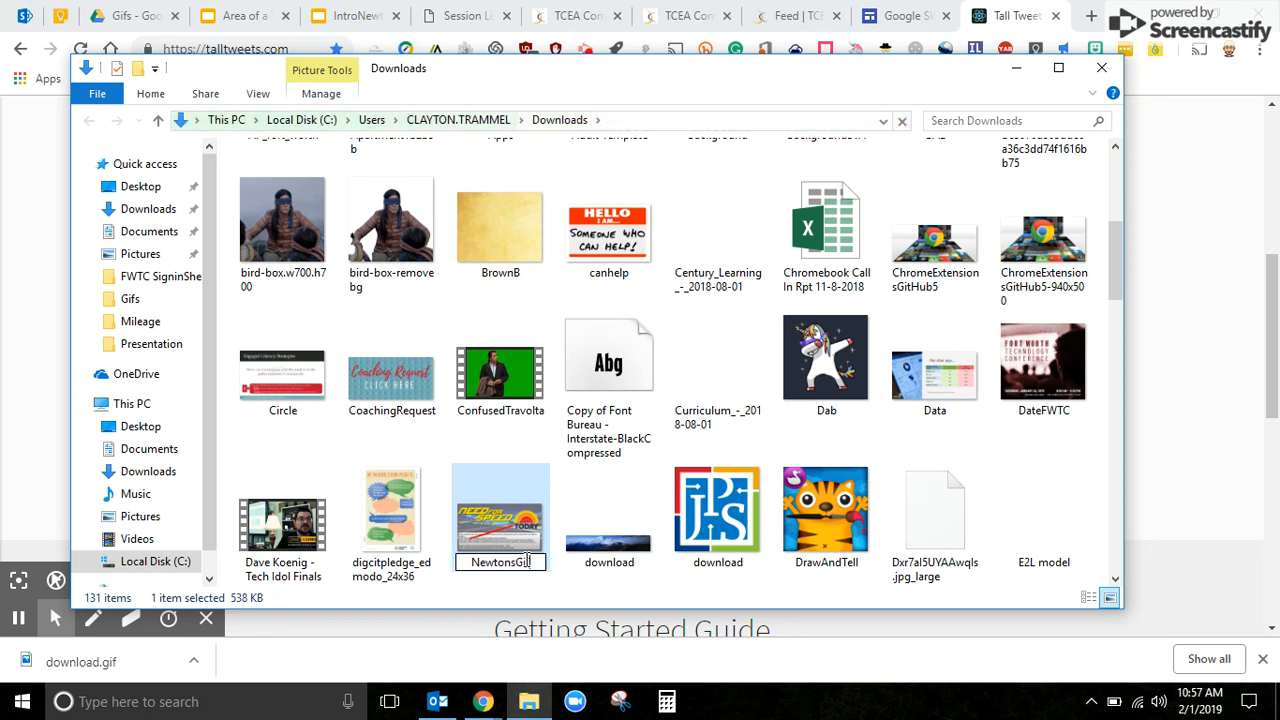
left_click(657, 453)
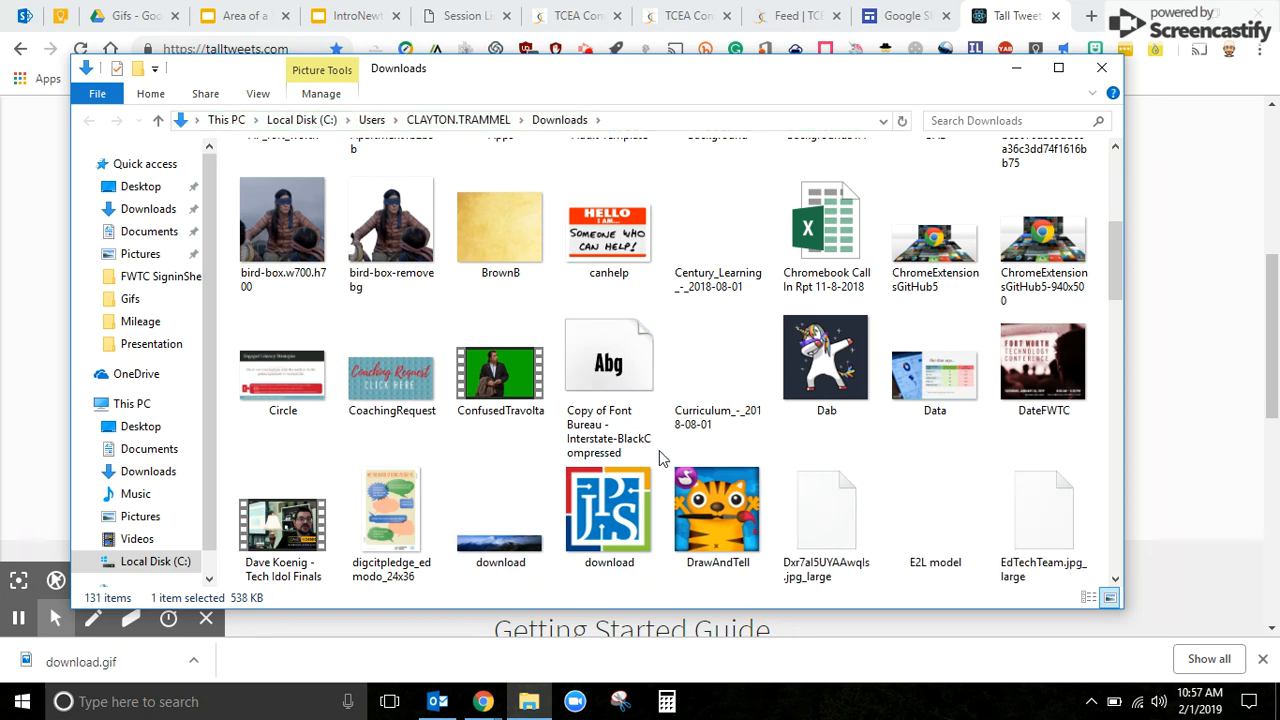
scroll(690, 450, "down", 10)
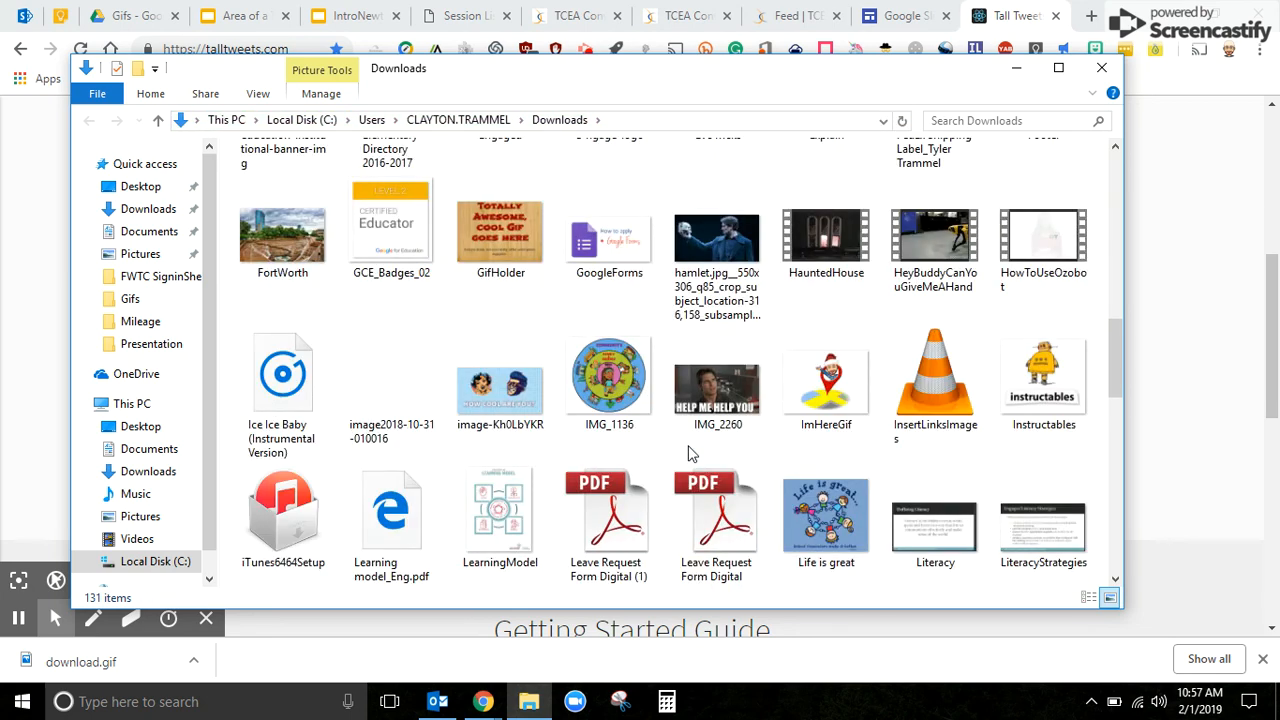
Open NewtonsGif from the Downloads folder to check its animation, and close both the image and the folder.
scroll(692, 455, "down", 2)
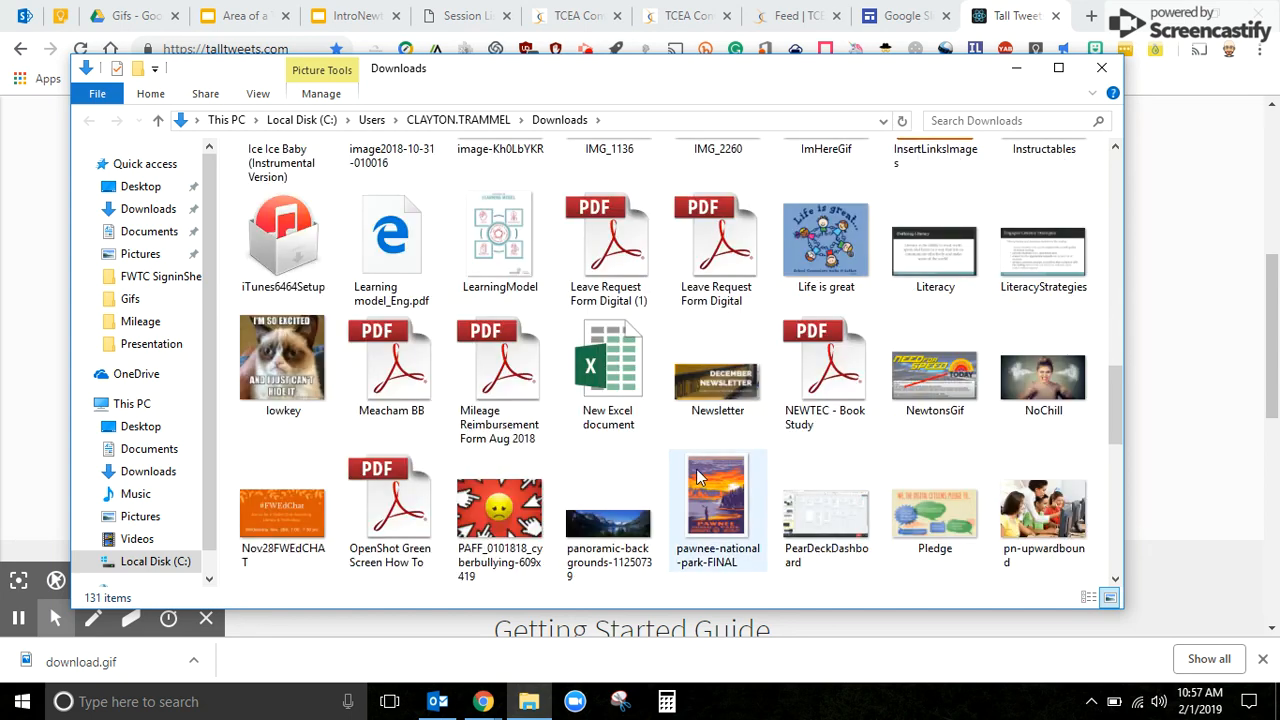
double_click(958, 378)
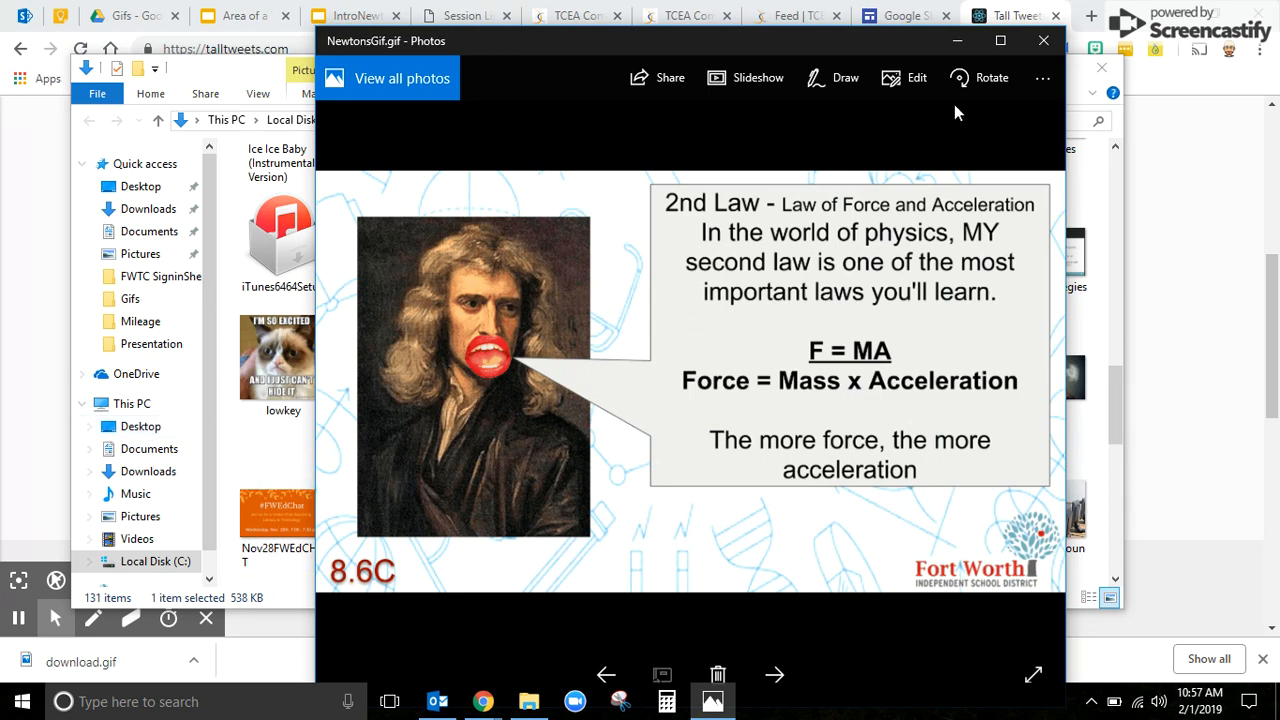
left_click(1042, 41)
left_click(1005, 18)
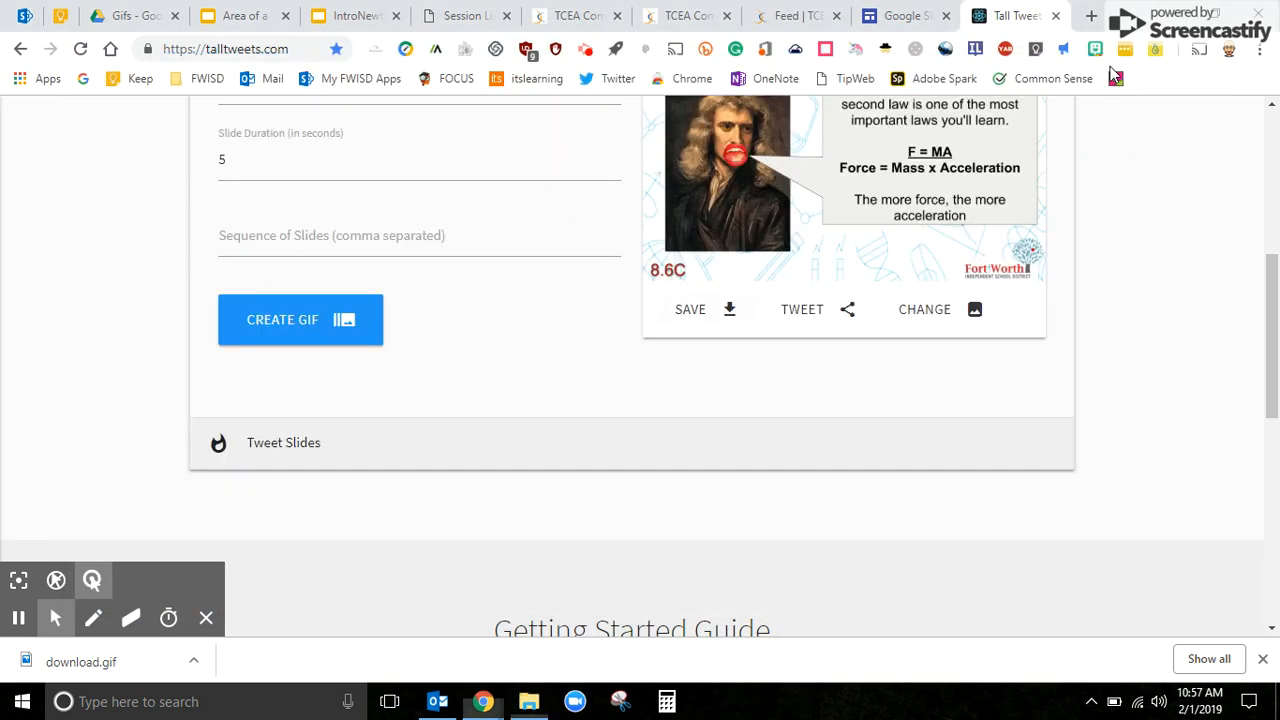
Switch to the Google Slides into a GIF site and look over its example GIFs.
left_click(908, 16)
scroll(636, 410, "down", 3)
scroll(636, 410, "up", 3)
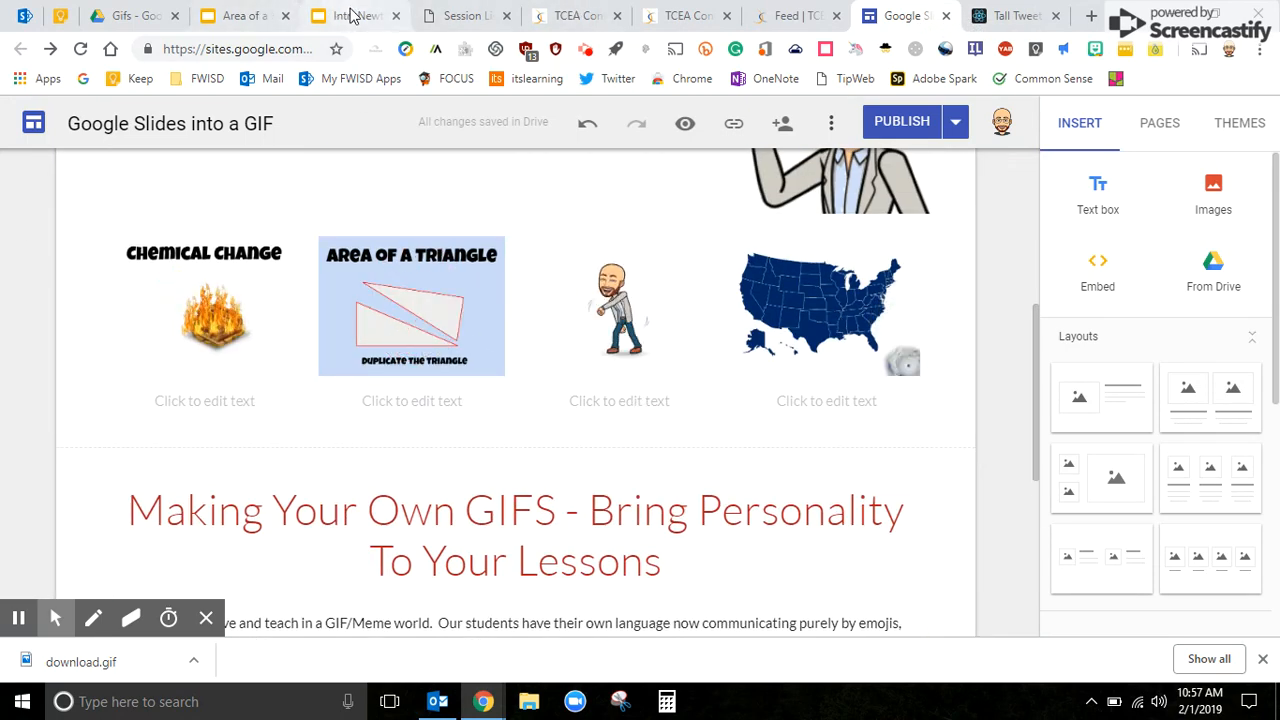
Switch to the Area of a Triangle presentation and show its first slide.
left_click(226, 6)
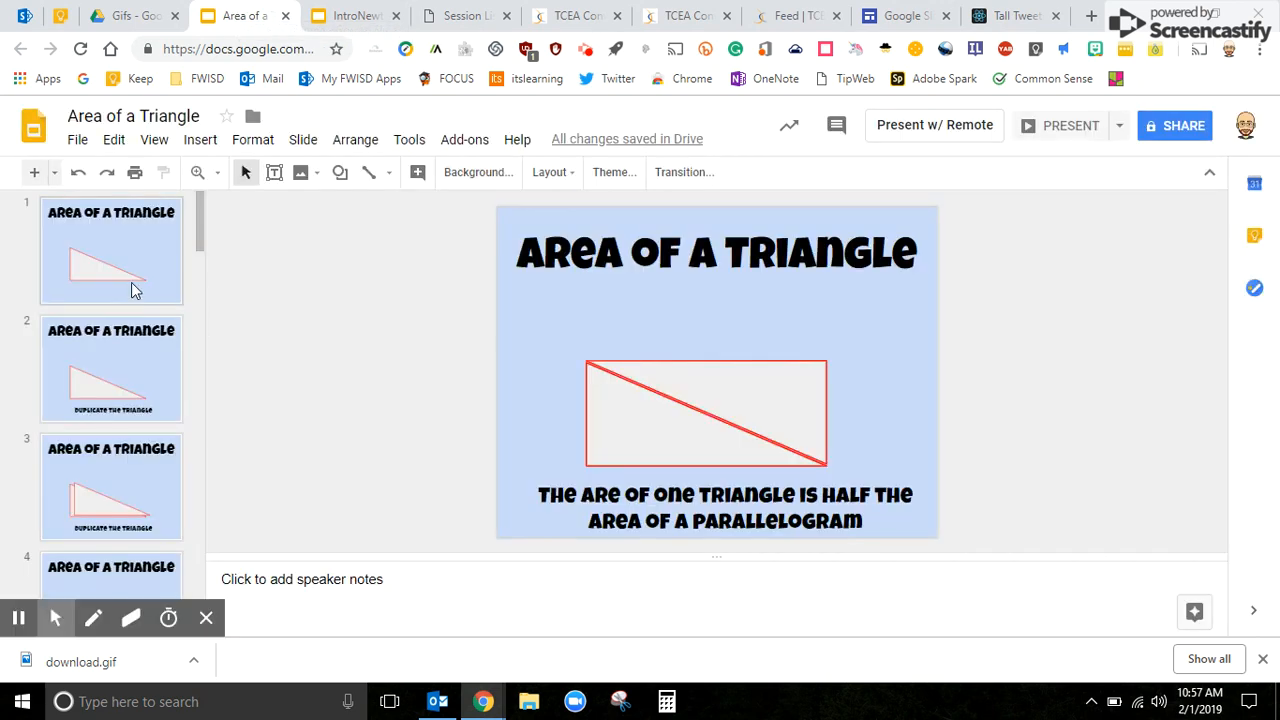
left_click(135, 290)
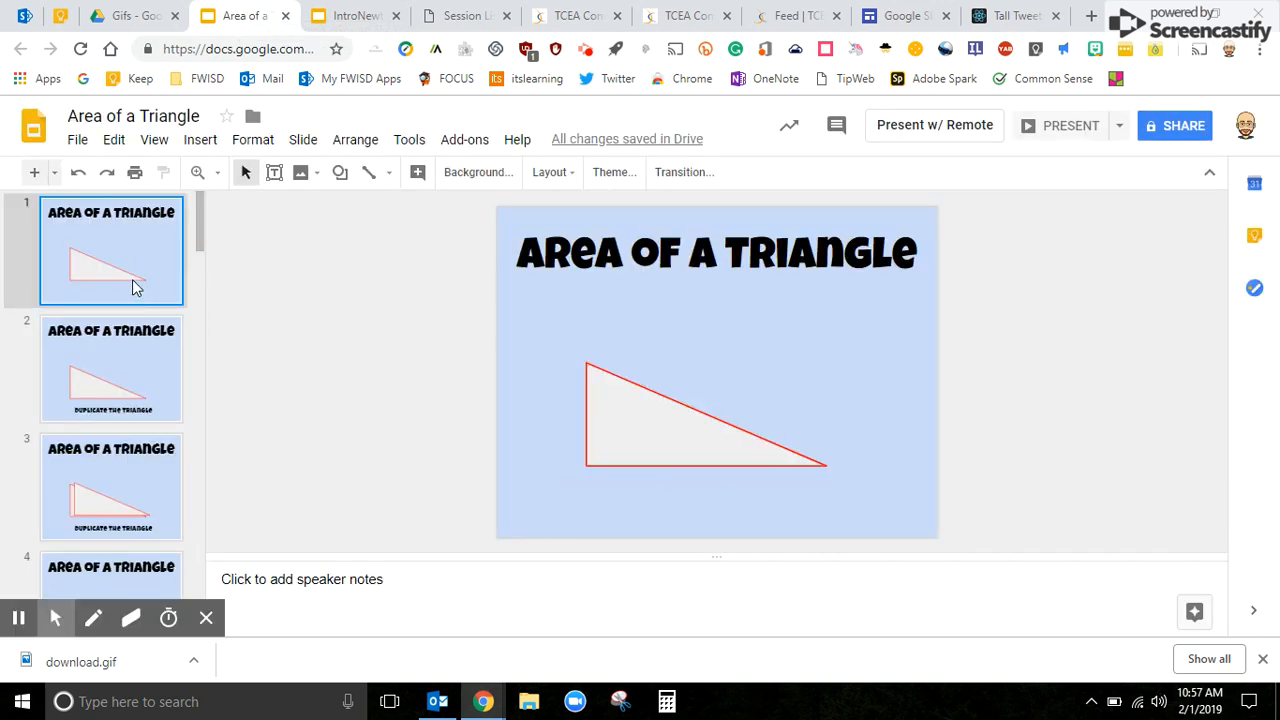